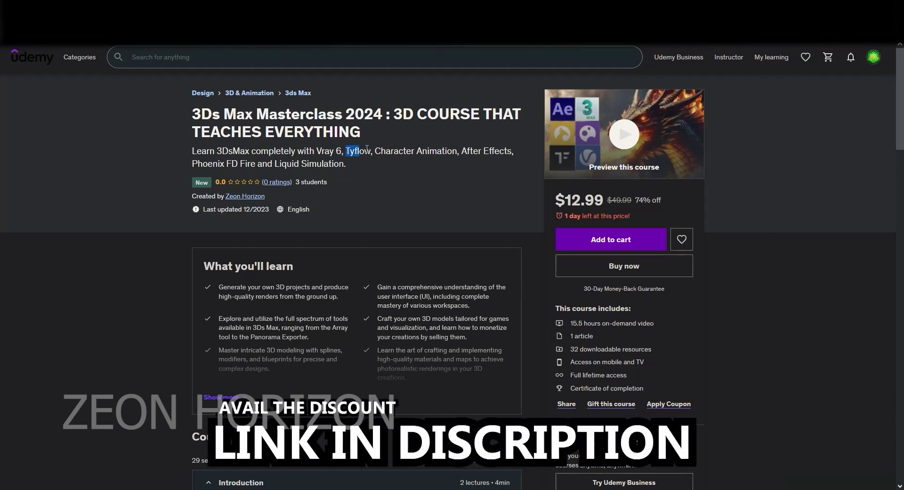
drag(378, 147, 468, 147)
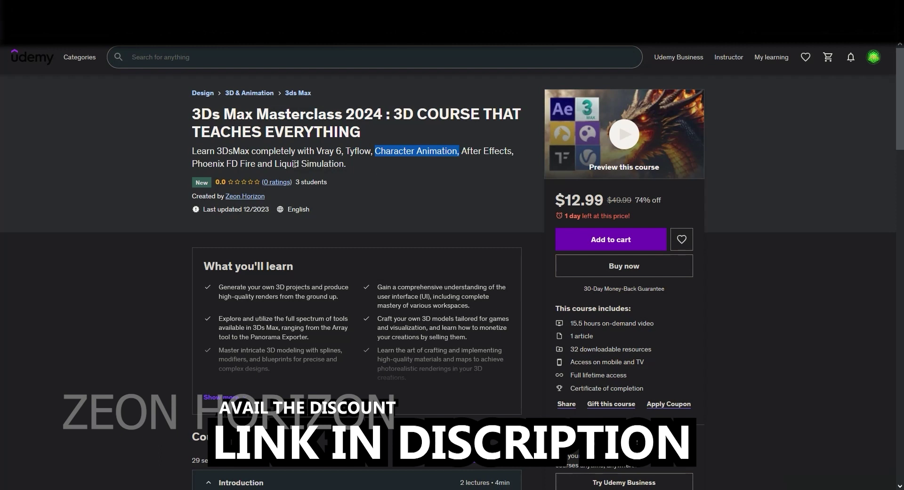
click(417, 185)
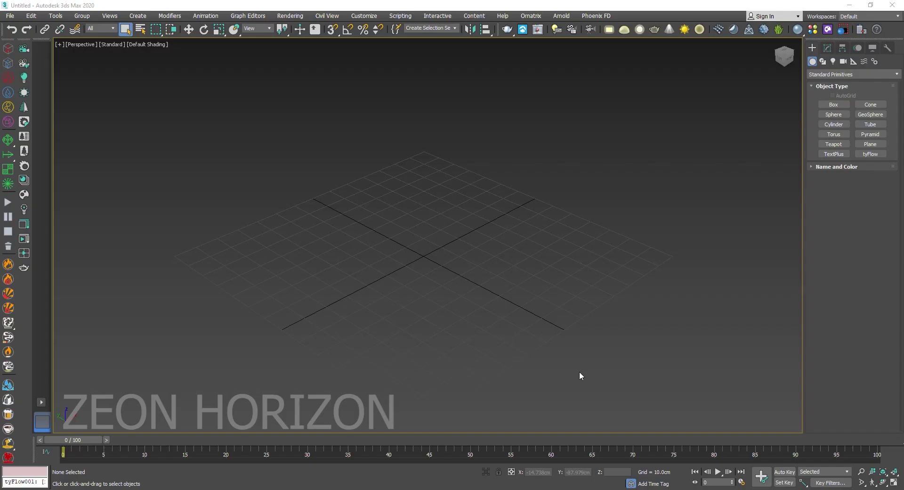
- Create a tyFlow icon helper on the grid in the perspective view
alt+middle_drag(474, 303, 373, 312)
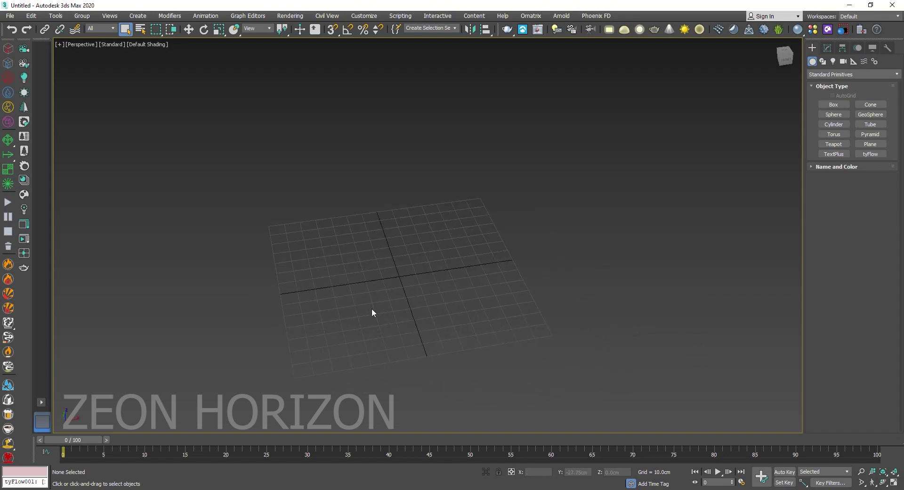
click(854, 61)
click(864, 74)
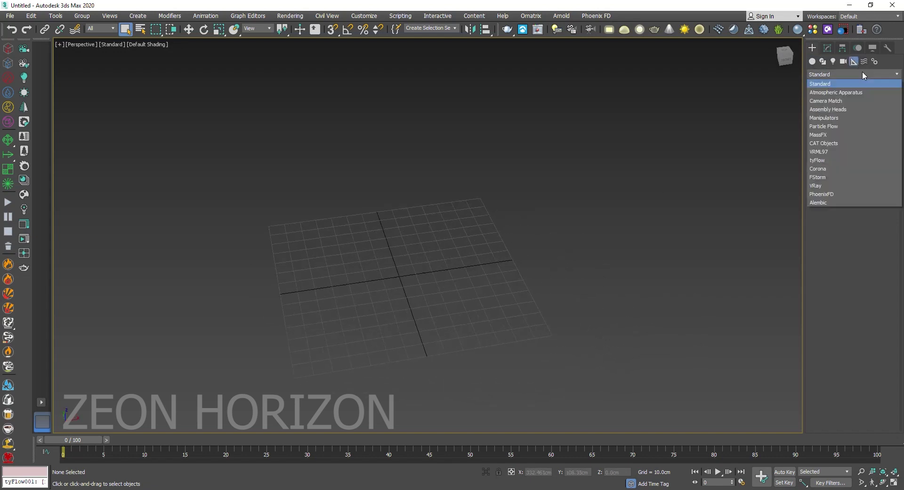
click(817, 160)
click(833, 104)
drag(485, 271, 442, 307)
- Rotate the tyIcon helper so its arrow tilts downward and raise it high above the grid
key(e)
drag(467, 256, 515, 251)
key(w)
middle_drag(489, 263, 468, 270)
scroll(468, 270, down, 1)
drag(481, 303, 547, 56)
middle_drag(530, 95, 556, 169)
- Shrink the rectangular tyIcon helper to a much smaller emitter size
click(827, 47)
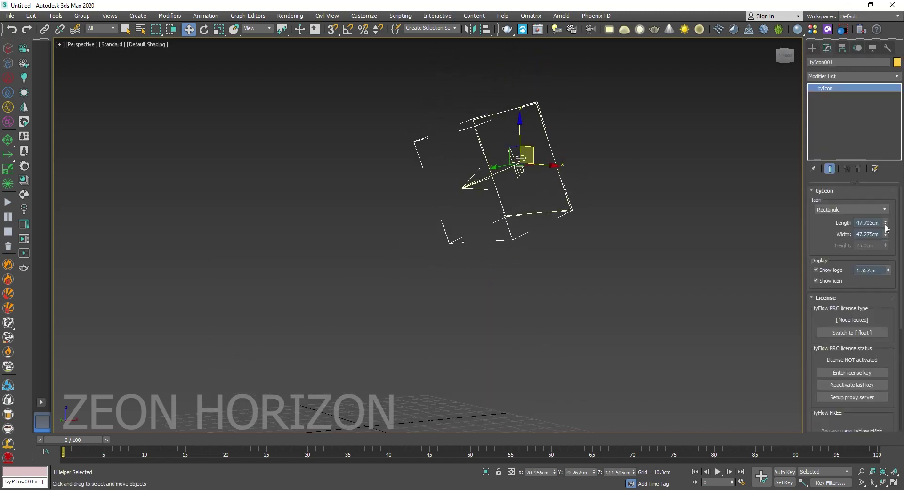
drag(886, 225, 873, 329)
alt+middle_drag(574, 254, 577, 213)
- Create a flat box on the grid, about 45 cm long, 113 cm wide and 11 cm high
click(813, 48)
click(813, 61)
click(834, 104)
drag(459, 250, 323, 420)
click(319, 392)
alt+middle_drag(318, 392, 331, 374)
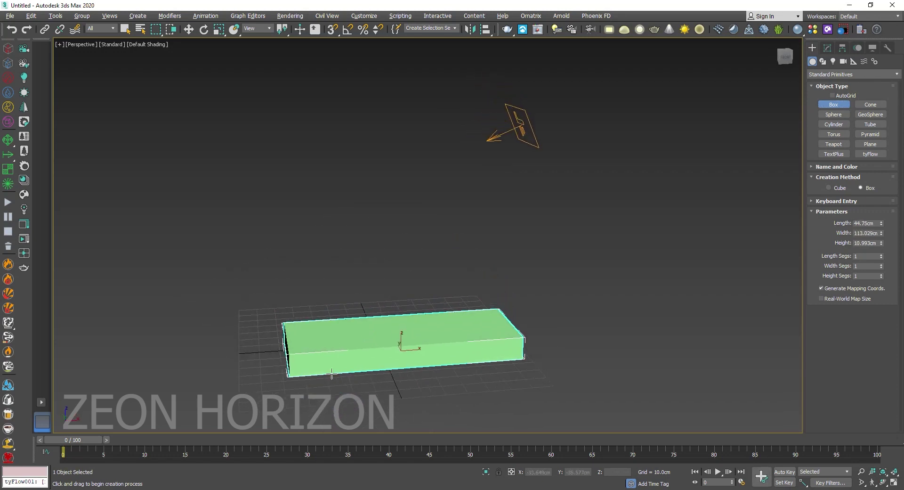
- Raise the box off the grid, tilt it into a ramp and position it beneath the tyIcon helper
key(w)
drag(402, 332, 377, 214)
key(e)
key(w)
drag(441, 191, 485, 189)
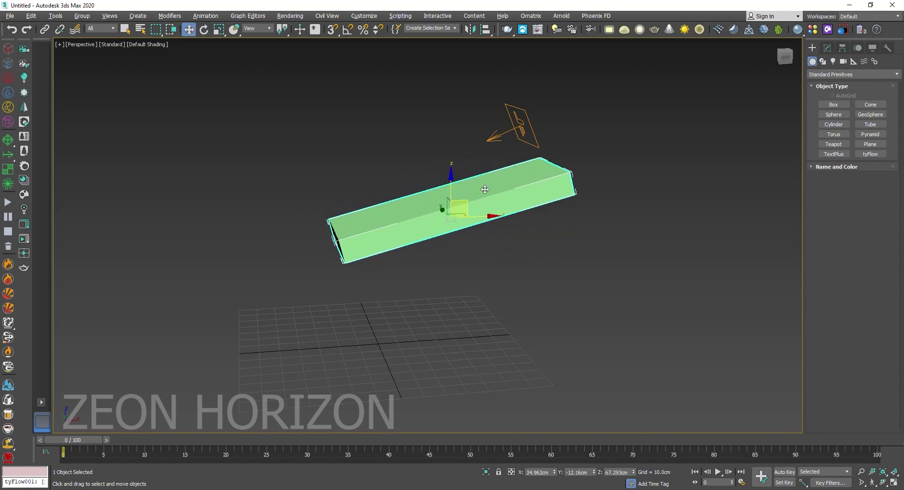
- Resize the ramp box to about 58.2 cm long, 92.7 cm wide and 5.2 cm high, and shift it closer under the icon
click(828, 48)
drag(880, 216, 884, 246)
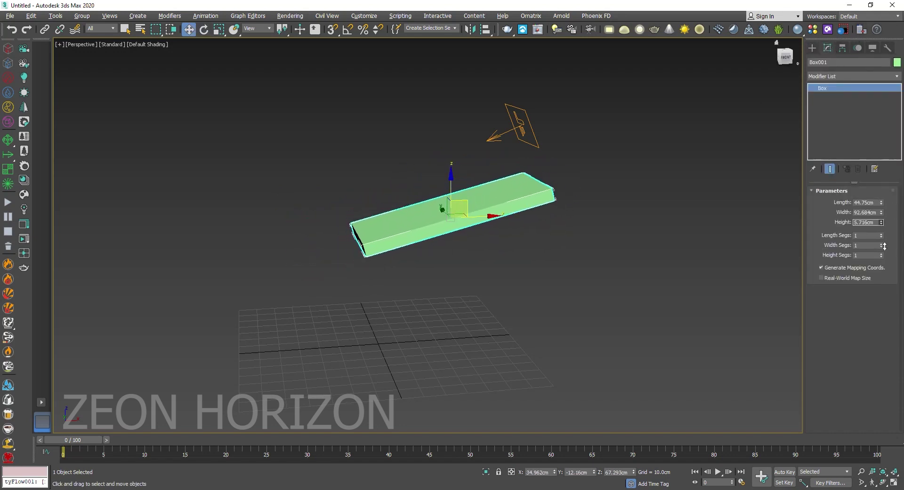
drag(881, 203, 877, 179)
alt+middle_drag(565, 222, 504, 260)
key(ctrl+d)
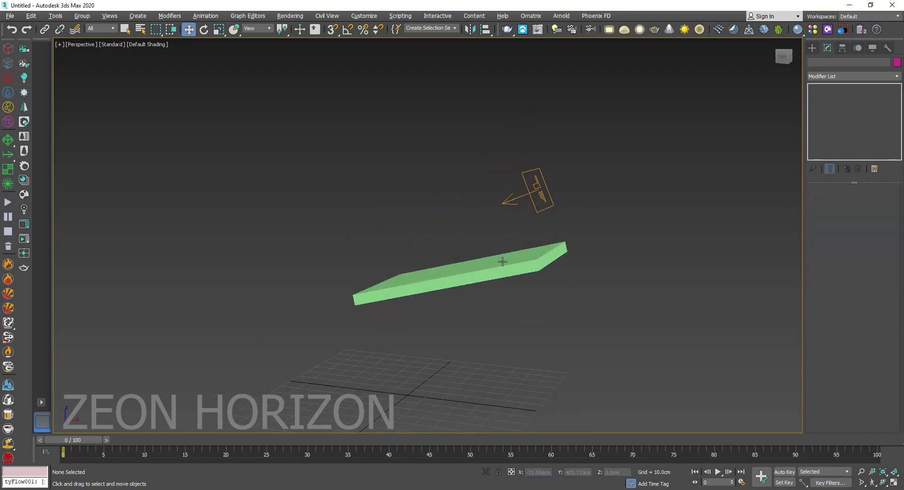
click(498, 263)
alt+middle_drag(477, 261, 586, 142)
scroll(521, 189, down, 2)
middle_drag(521, 189, 485, 236)
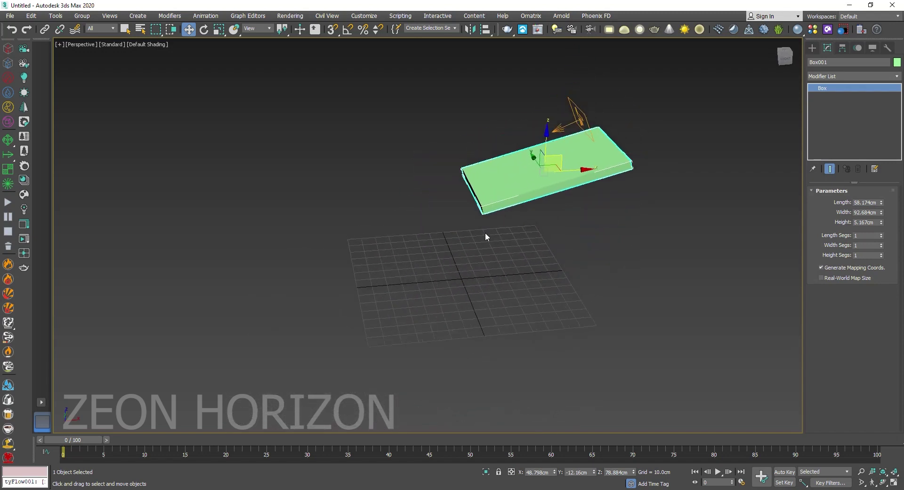
- Create a tyFlow object beside the grid, open its editor and place the editor window clear of the scene
click(812, 47)
click(871, 154)
drag(279, 237, 320, 238)
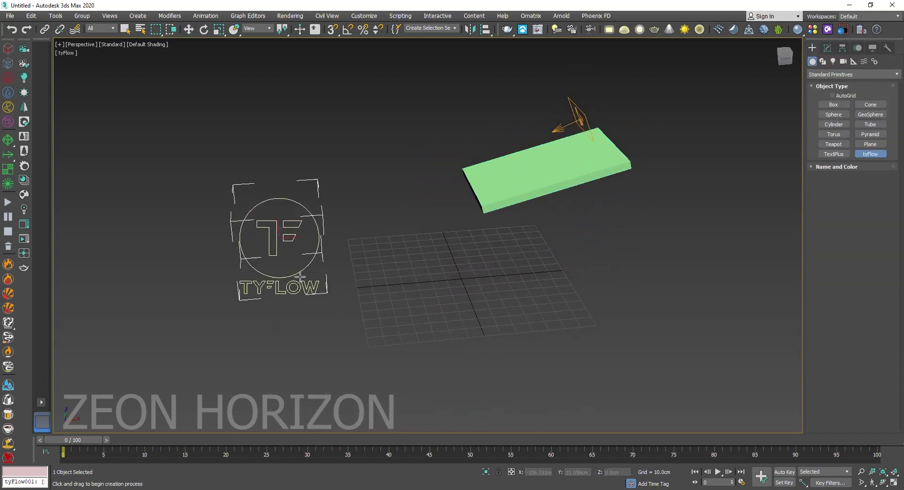
click(828, 48)
click(831, 215)
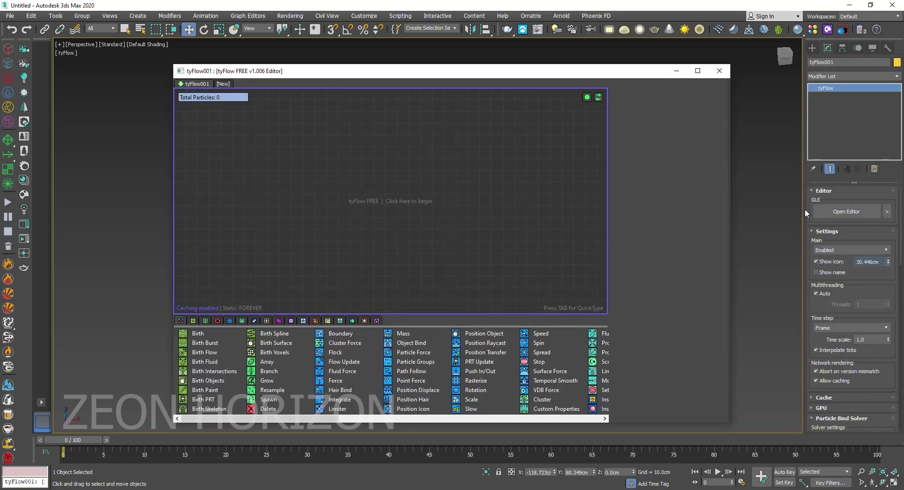
drag(170, 64, 463, 54)
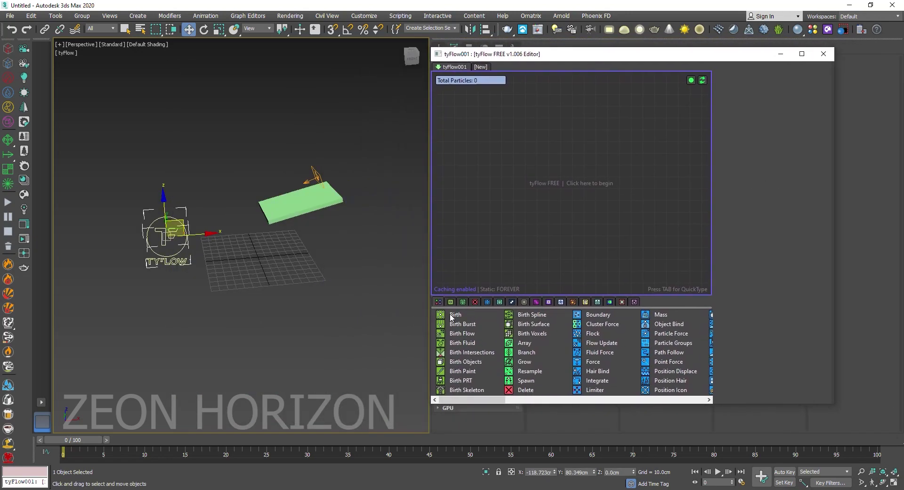
- Add a Birth operator to the empty flow as a new event
drag(451, 314, 468, 98)
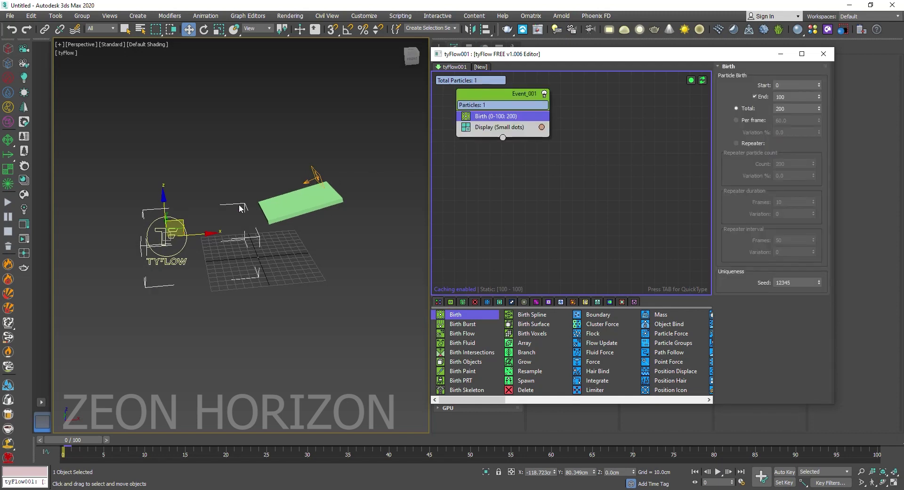
scroll(241, 208, up, 2)
drag(486, 118, 479, 121)
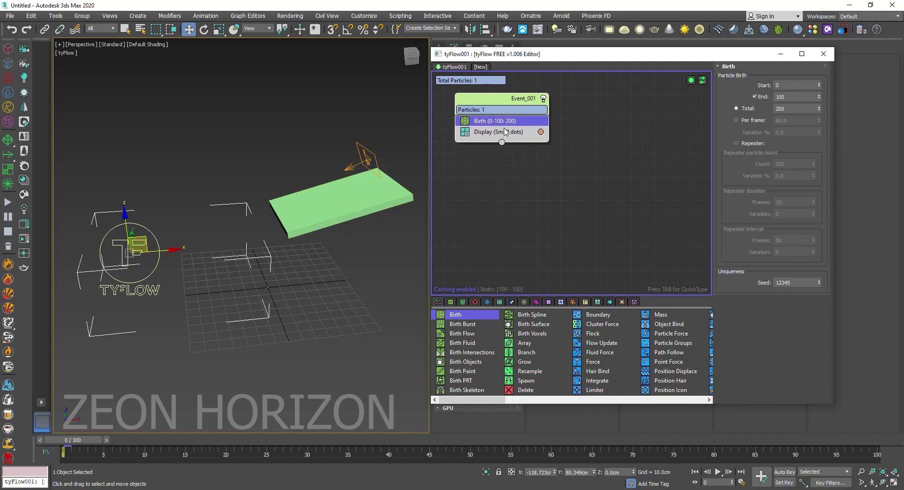
- Add a Position Icon operator to the birth event and assign the tilted tyIcon helper as its emitter
key(Tab)
text(po)
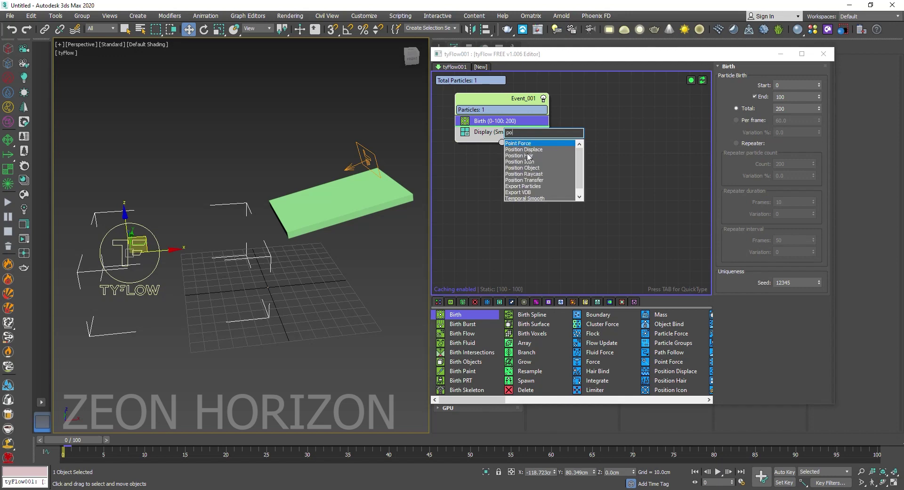
click(534, 162)
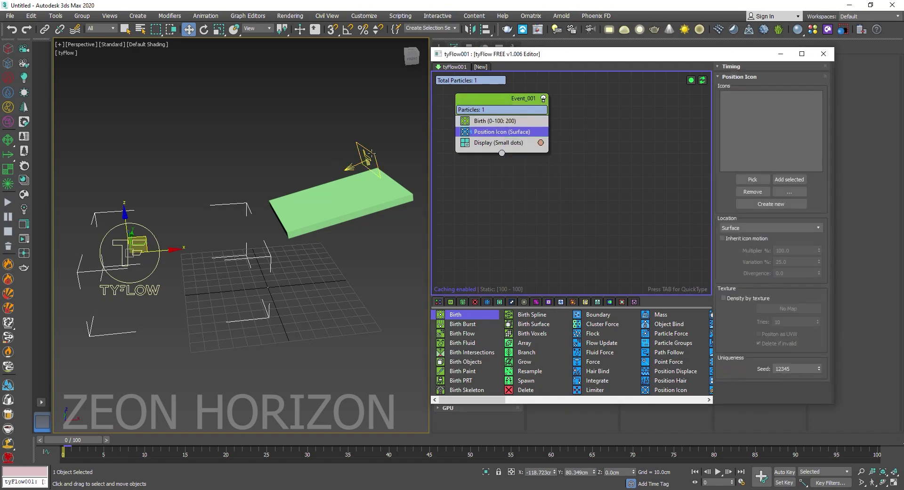
click(752, 179)
click(366, 159)
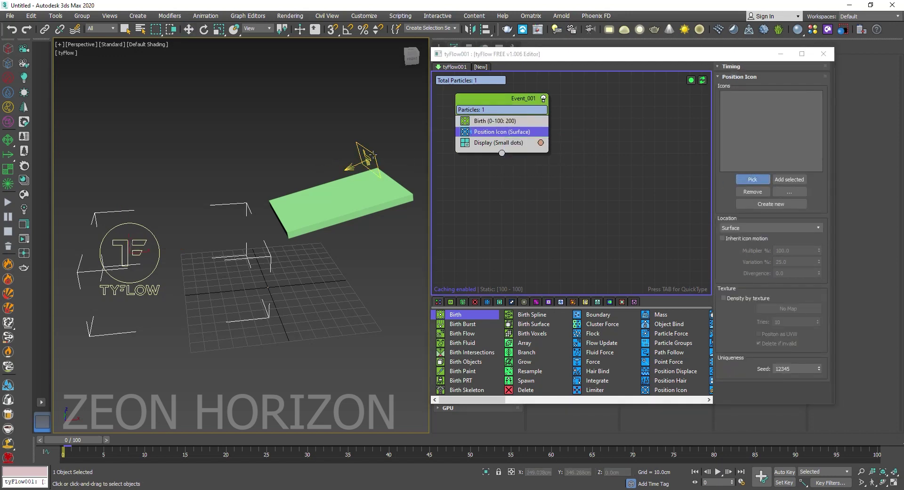
key(Tab)
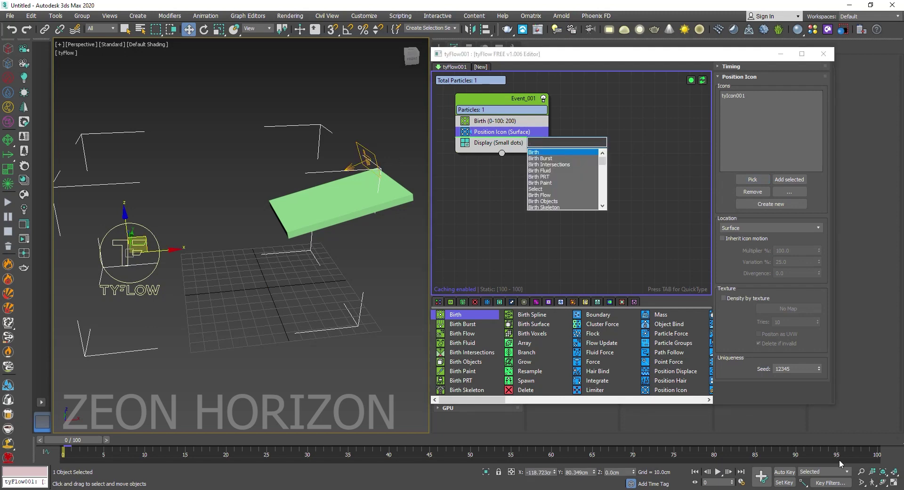
key(Escape)
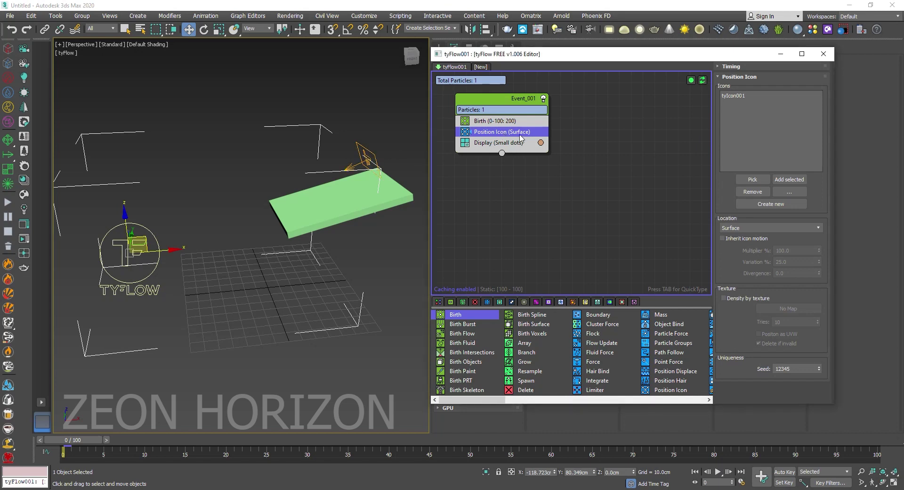
- Add a Speed operator with direction Along icon arrow, assign the tyIcon helper to it and preview the particle motion
key(Tab)
text(s)
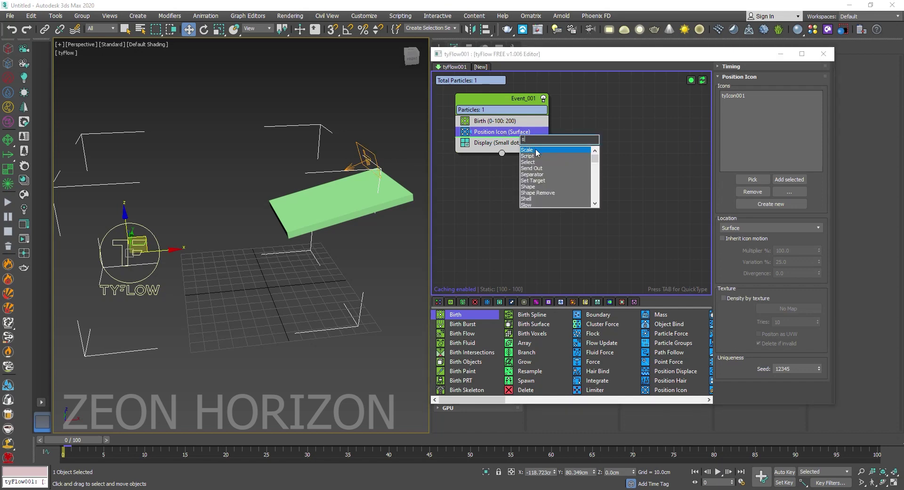
text(pe)
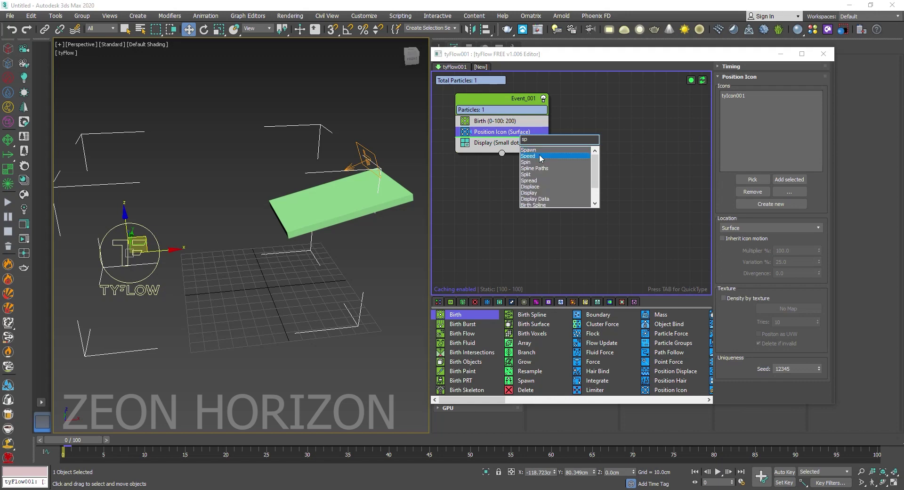
key(Return)
click(743, 217)
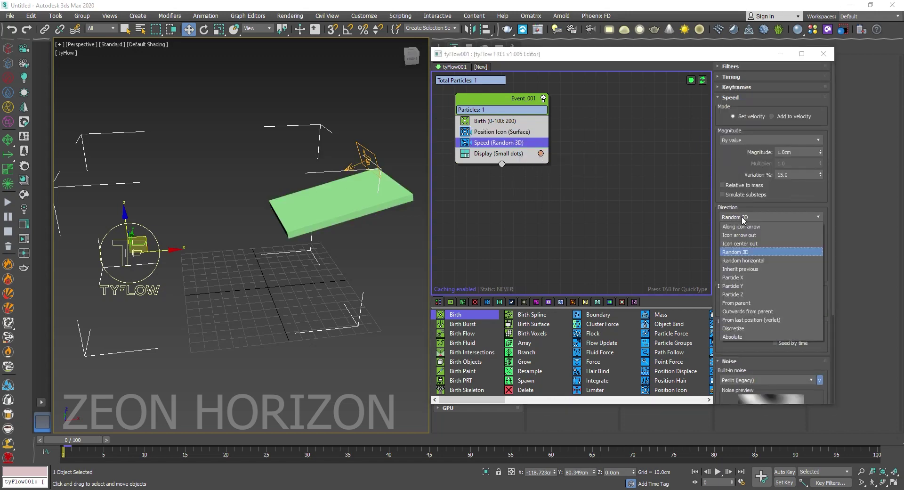
click(743, 228)
click(752, 379)
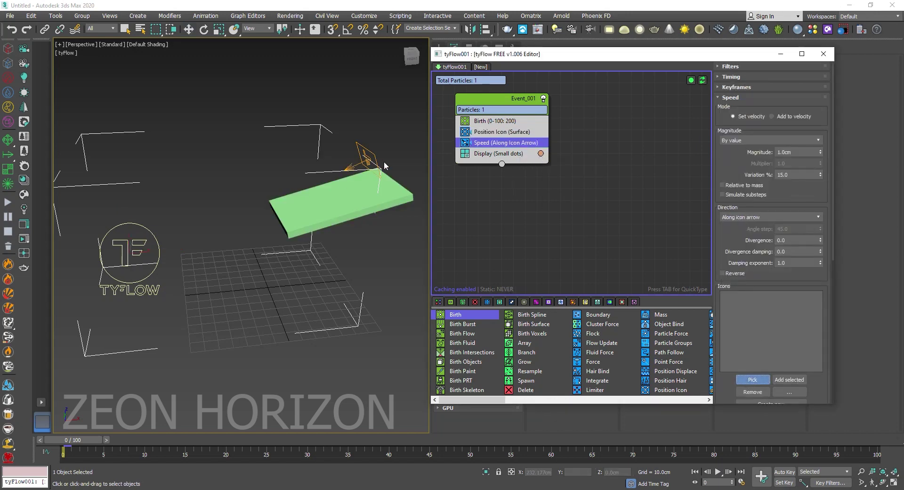
click(379, 147)
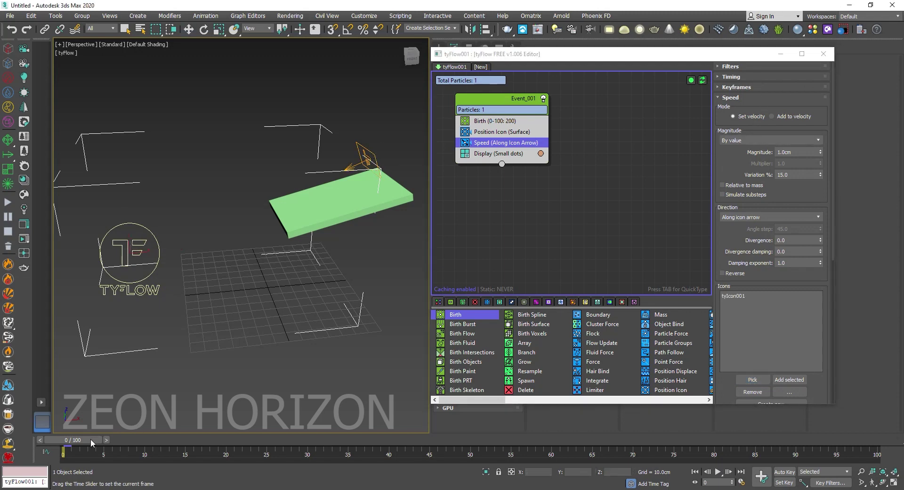
mouse_move(73, 439)
mouse_down()
mouse_move(408, 440)
mouse_move(144, 439)
mouse_move(66, 424)
mouse_up()
- Add a Particle Physics operator below Speed and preview the simulation up to frame 26
click(488, 144)
key(Tab)
text(par)
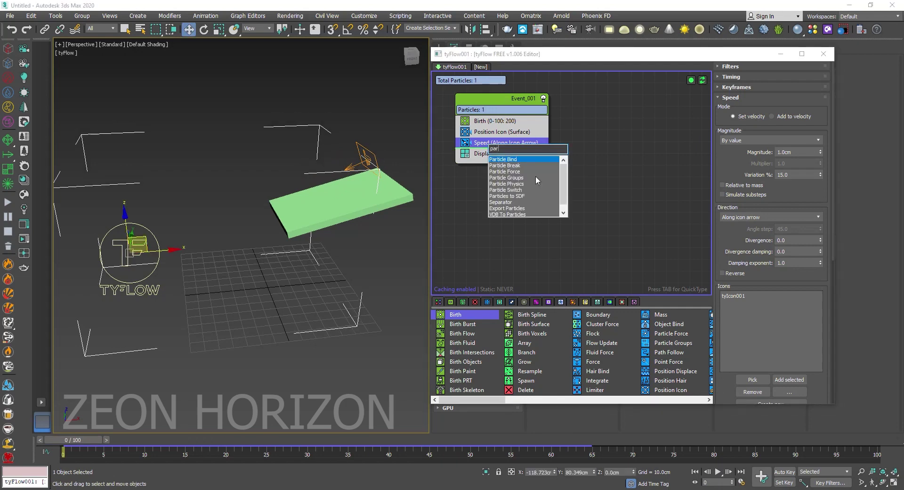
click(519, 184)
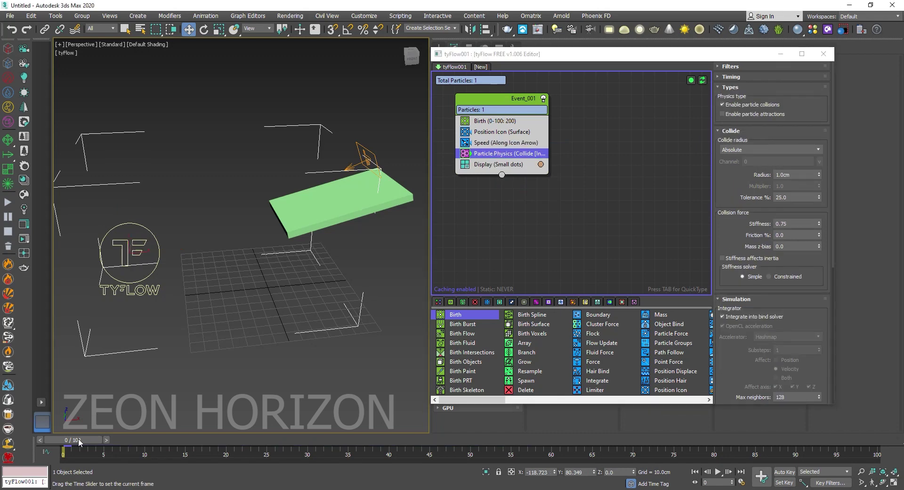
drag(80, 440, 276, 441)
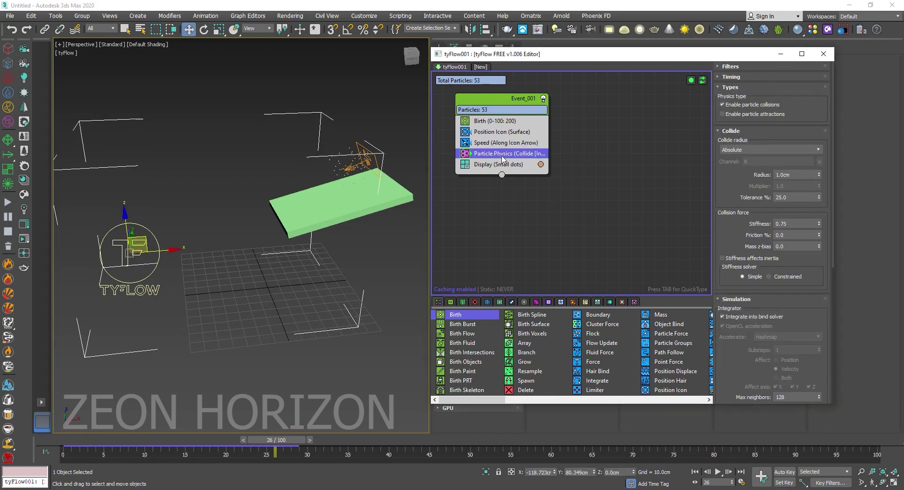
- Add a Force operator to the event and set its built-in gravity strength to -0.1
key(Tab)
text(fo)
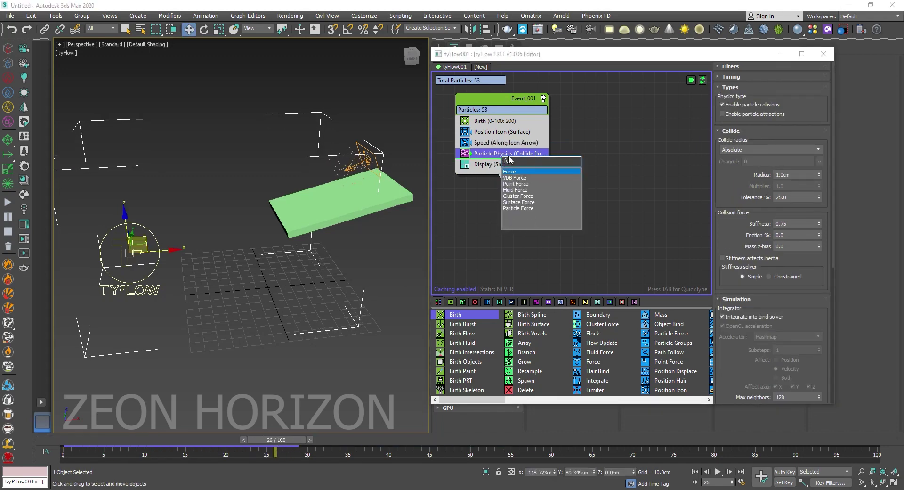
click(520, 172)
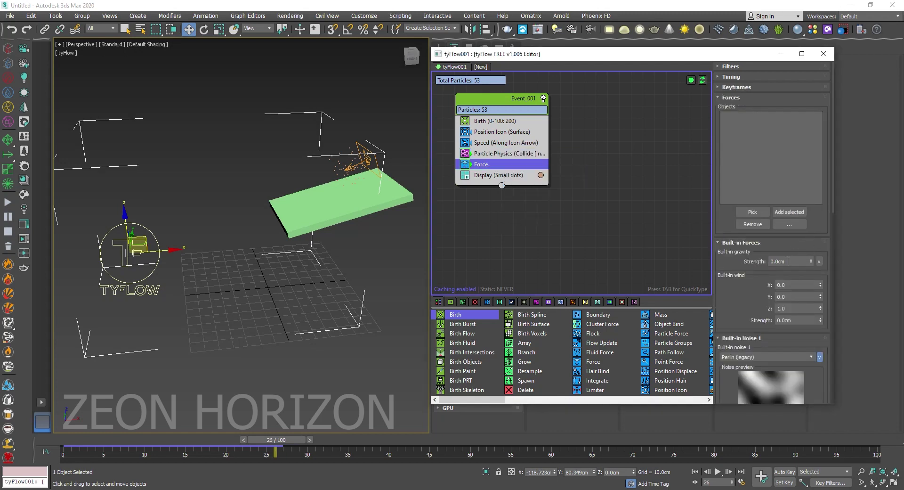
click(789, 262)
text(-0.1)
key(Return)
- Add a Collision operator to the event, assign the green ramp box as collider and enable the ground collider
key(Tab)
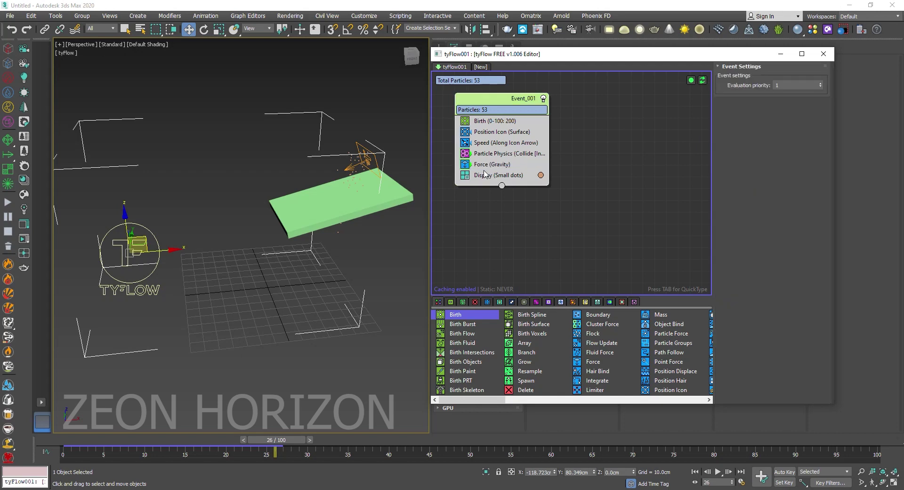
text(coll)
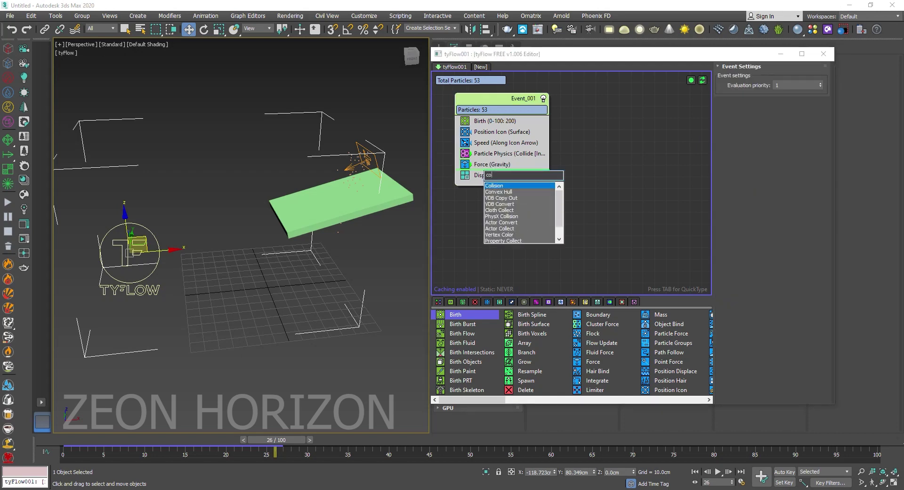
click(536, 186)
click(548, 175)
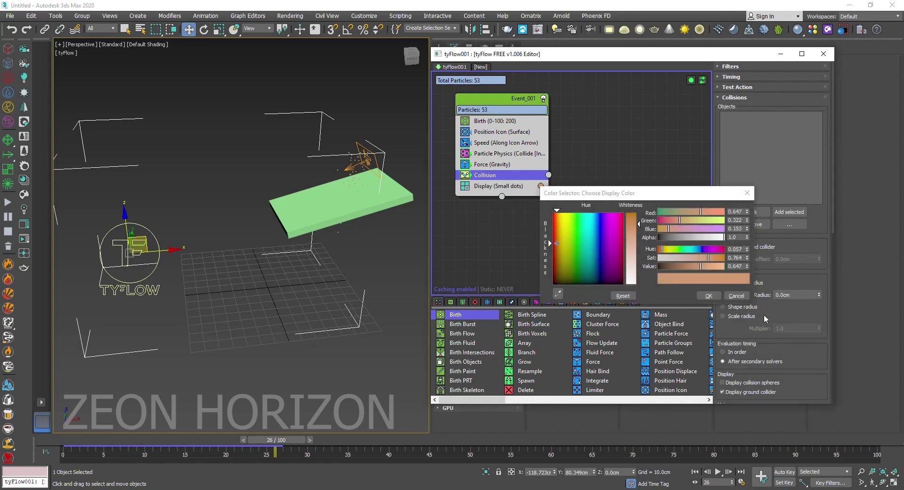
click(736, 296)
click(753, 212)
click(305, 207)
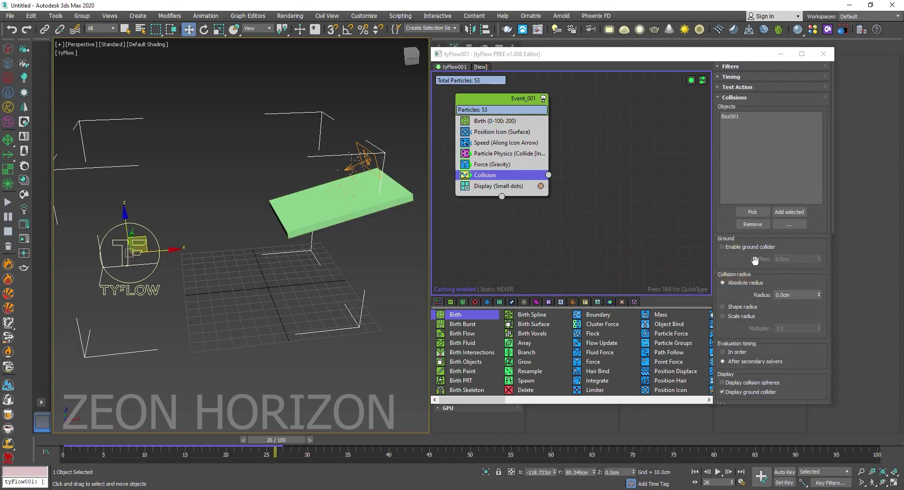
click(722, 247)
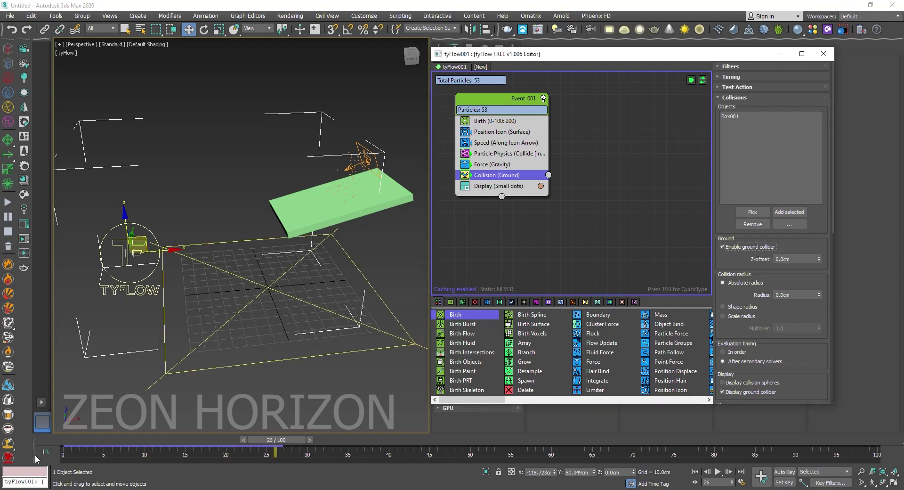
- Preview the particles colliding with the ramp box and the ground across the timeline
drag(63, 440, 474, 439)
drag(507, 401, 556, 401)
drag(129, 443, 41, 442)
- Rotate the green ramp box to a steeper tilt and preview the particle collisions up to frame 35
alt+middle_drag(346, 263, 368, 284)
click(365, 239)
middle_drag(366, 239, 330, 241)
key(e)
drag(338, 215, 350, 229)
key(w)
mouse_move(101, 435)
mouse_down()
mouse_move(728, 434)
mouse_move(337, 434)
mouse_up()
- Set the Collision operator's friction to 20% and preview the simulation back to frame 0
key(w)
drag(802, 354, 791, 87)
drag(731, 315, 741, 275)
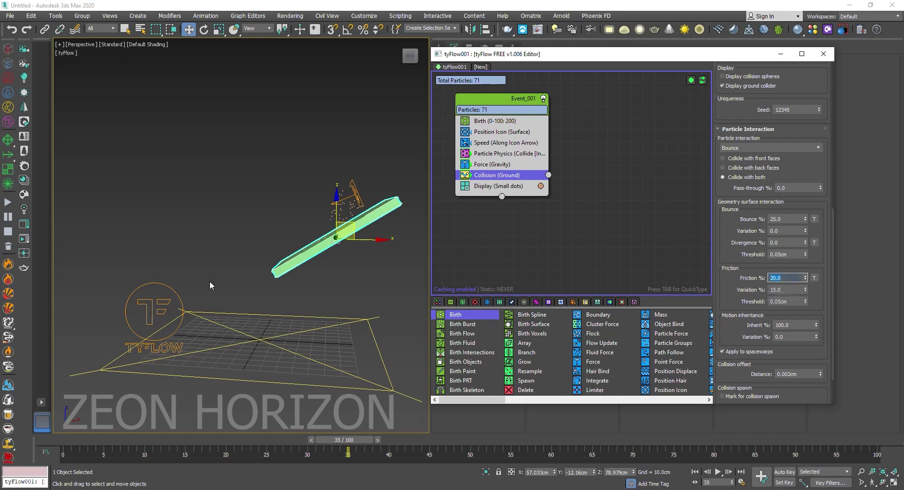
alt+middle_drag(210, 286, 241, 281)
drag(356, 441, 59, 431)
key(w)
- Set the Birth operator's total to 20000 particles and preview the emission up to frame 5
click(535, 121)
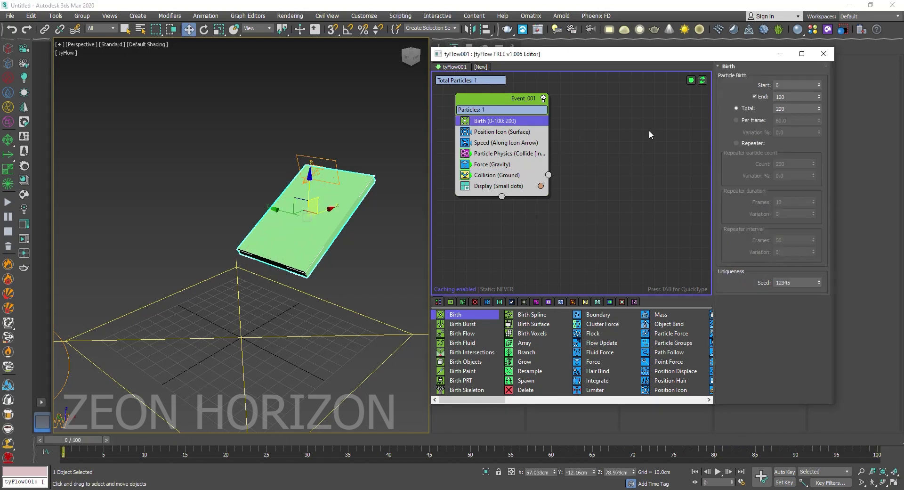
key(Return)
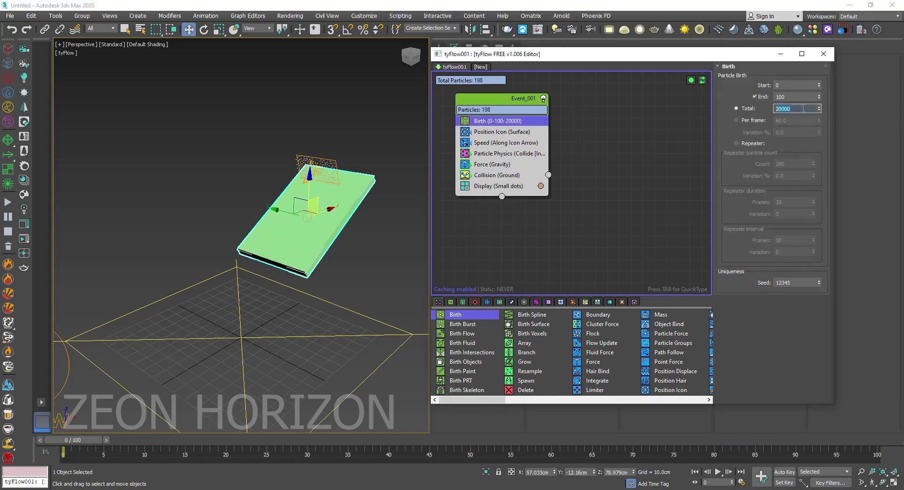
drag(76, 440, 105, 438)
key(w)
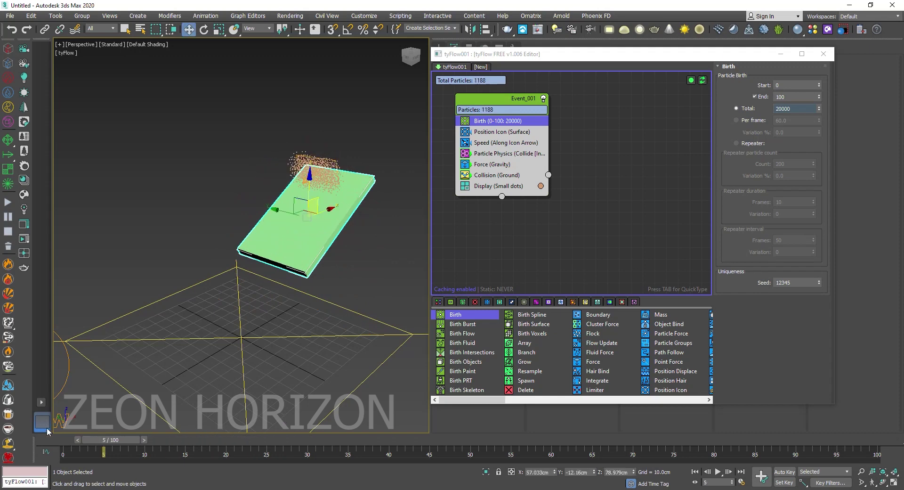
- Adjust the Particle Physics collide radius to 0.452 cm, comparing the particle flow at different radii
click(331, 160)
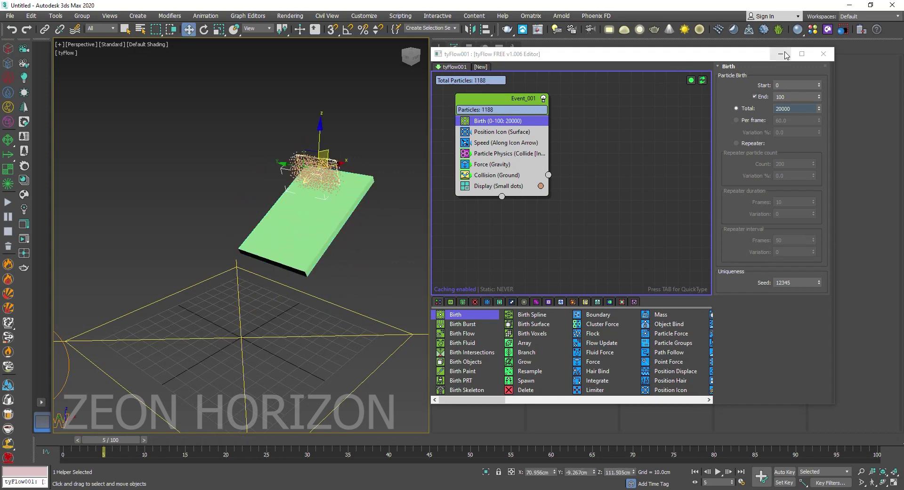
click(485, 153)
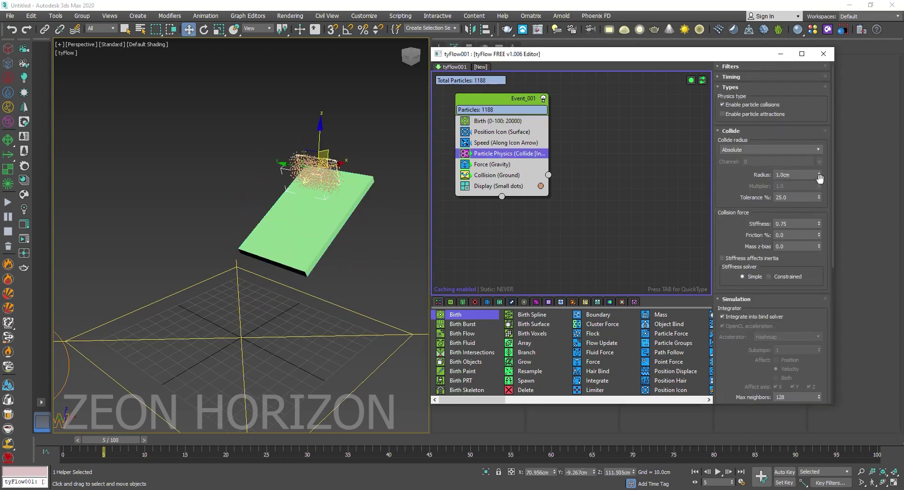
drag(820, 176, 827, 229)
drag(108, 445, 747, 429)
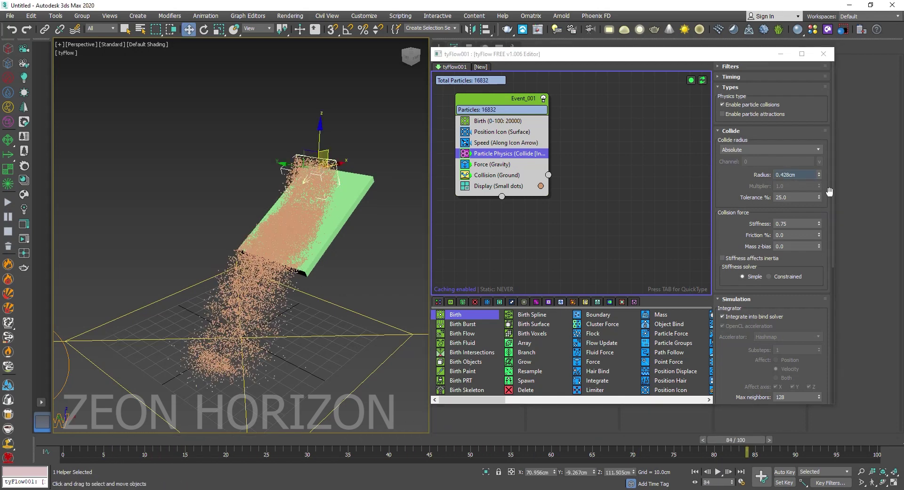
drag(820, 178, 825, 199)
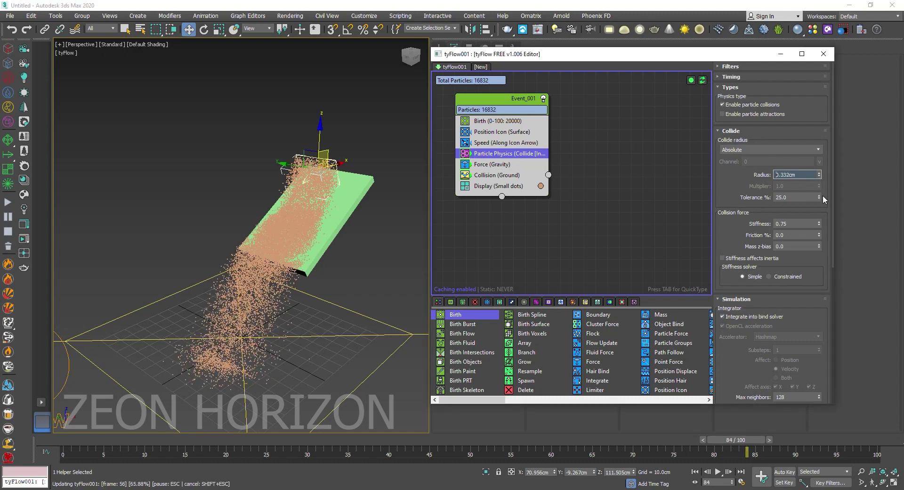
drag(759, 363, 733, 421)
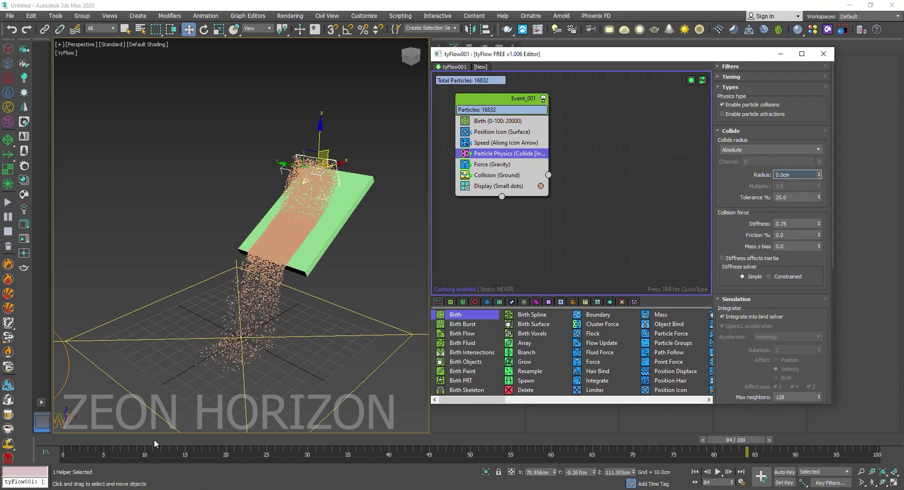
drag(154, 444, 126, 441)
drag(823, 172, 822, 118)
drag(133, 431, 69, 438)
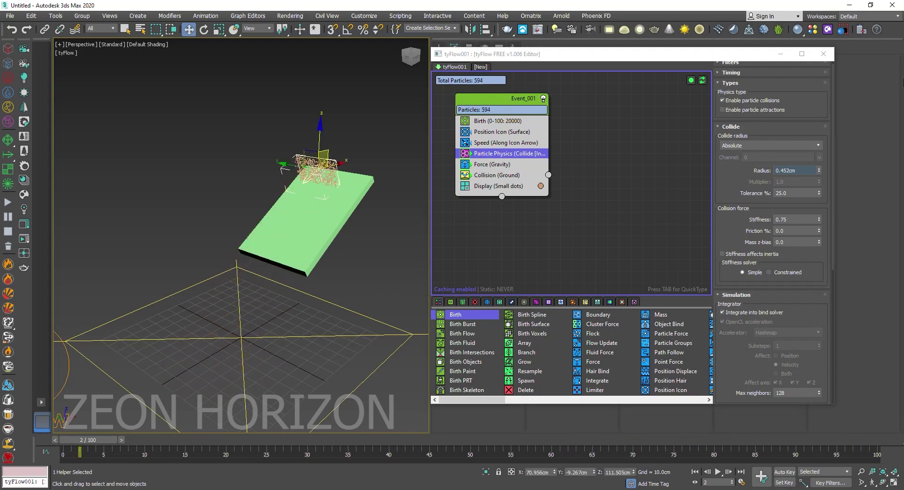
- Close the tyFlow editor and create a tyMesher object in the viewport beside the ground grid
click(824, 54)
click(348, 135)
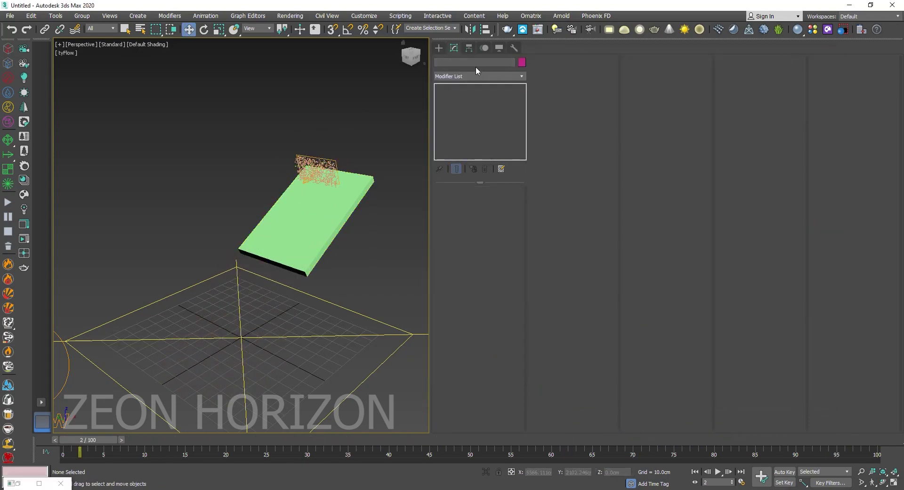
click(439, 47)
click(456, 74)
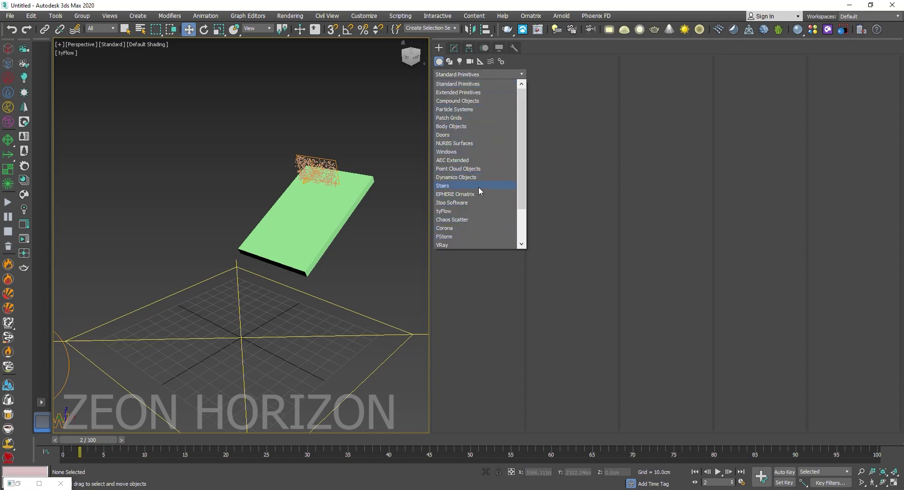
click(471, 210)
click(496, 104)
click(389, 312)
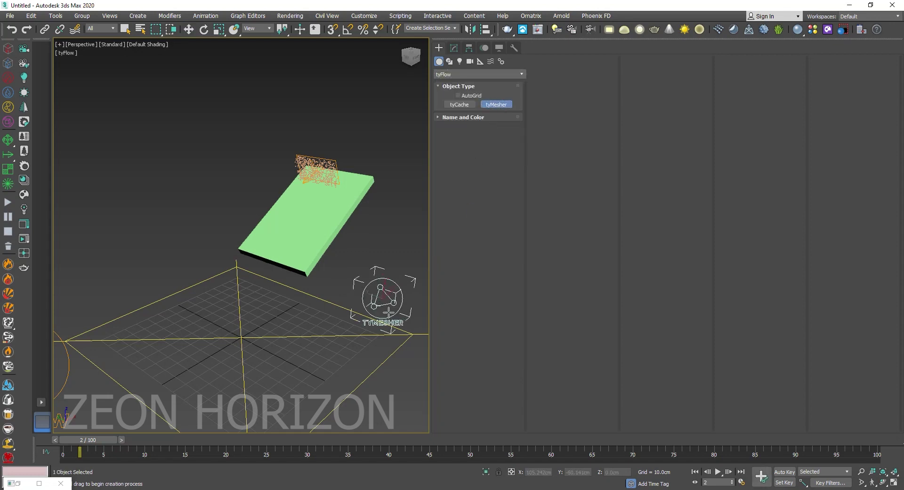
drag(389, 313, 391, 318)
right_click(391, 318)
- Assign the tyFlow icon as the tyMesher's input object and preview the mesh up to frame 70
click(453, 47)
click(471, 329)
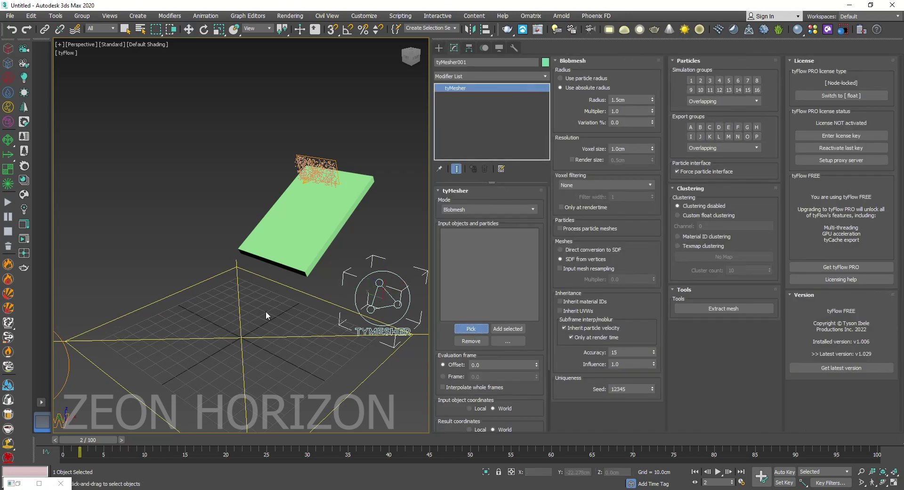
alt+middle_drag(266, 311, 115, 299)
click(89, 293)
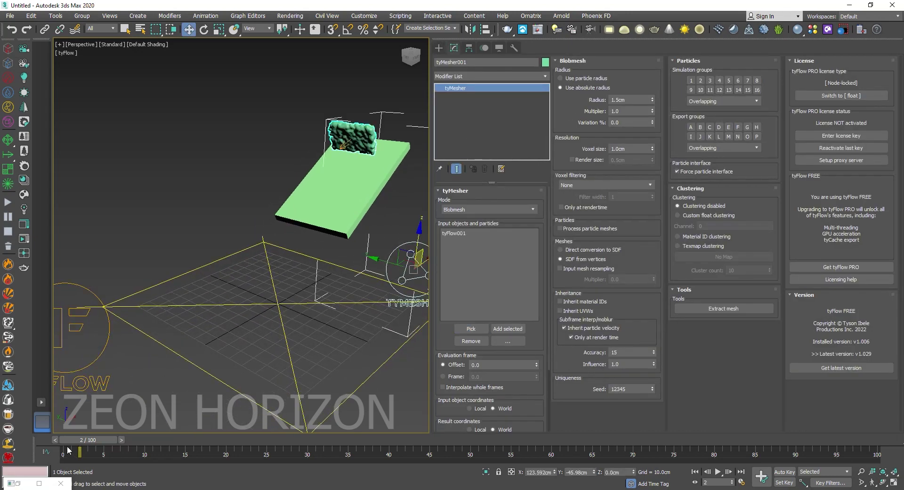
drag(99, 439, 629, 422)
key(w)
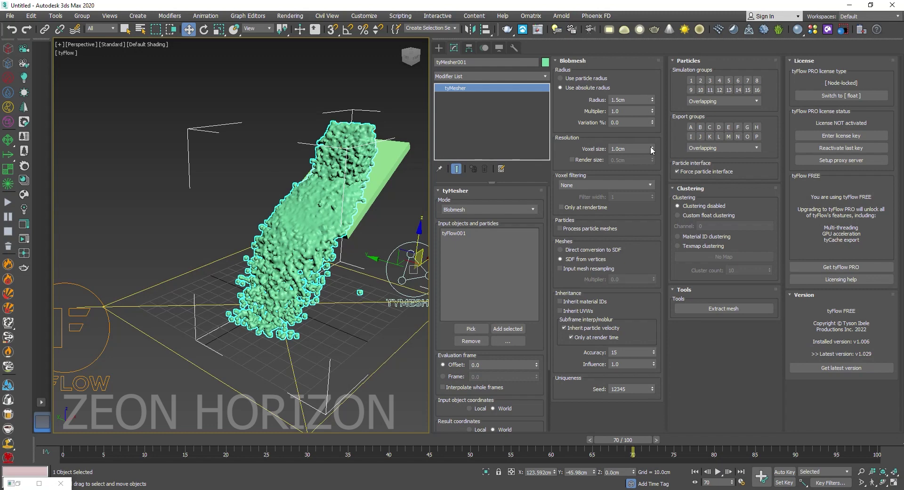
- Try a tyMesher radius of 1.876 cm, voxel size of 2.074 cm and Gaussian voxel filtering, previewing the mesh up to frame 54
drag(652, 98, 655, 149)
click(624, 184)
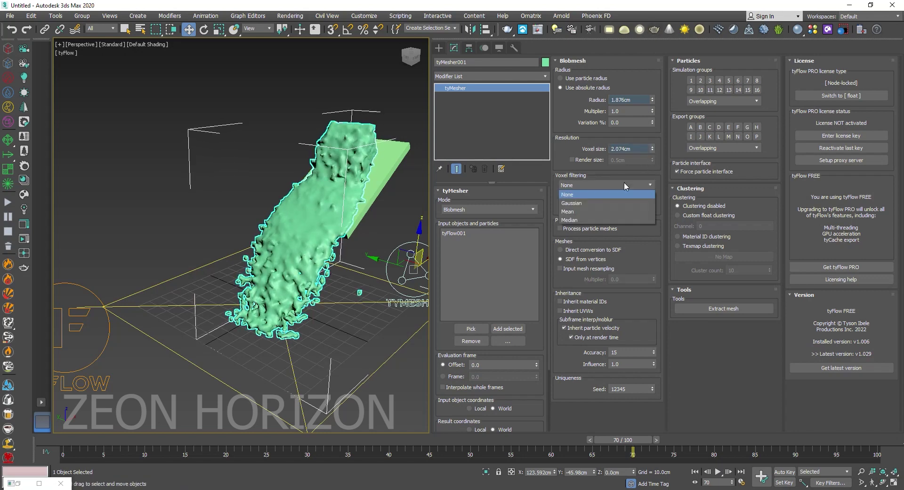
click(589, 204)
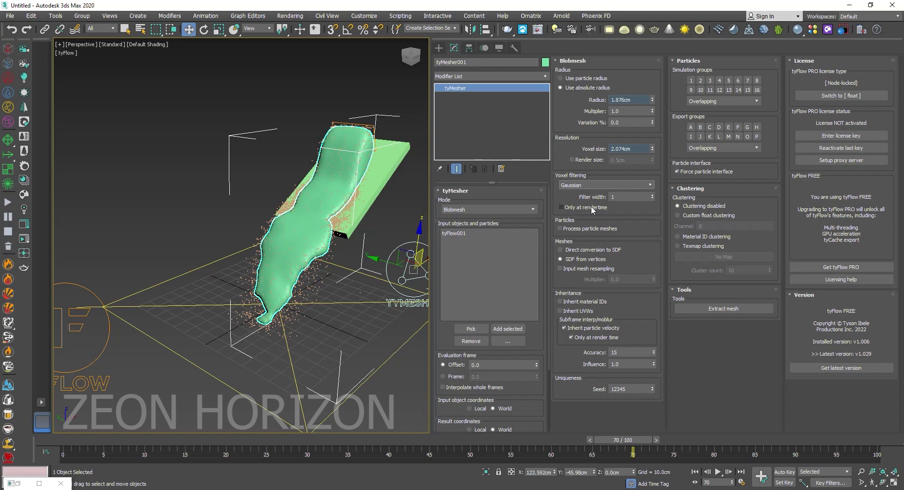
drag(70, 439, 507, 446)
- Set the tyMesher radius and voxel size to 1.0 cm and turn voxel filtering to None
click(640, 98)
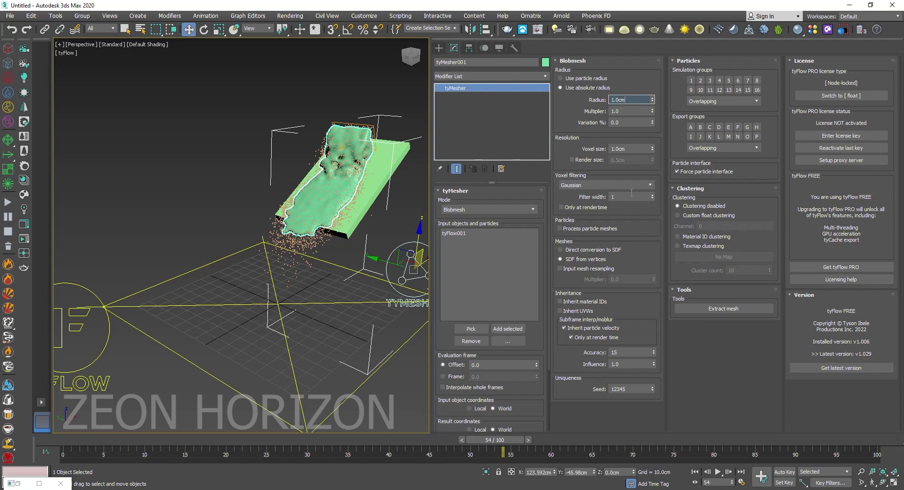
click(606, 185)
click(601, 192)
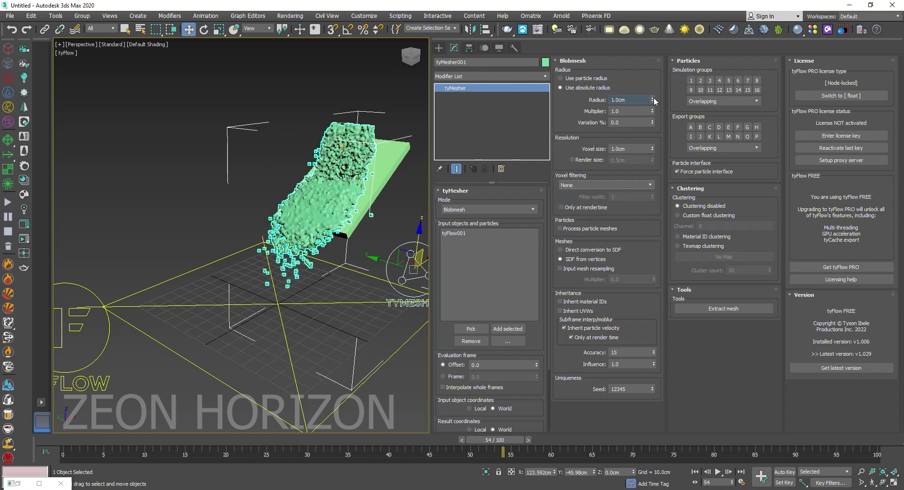
- Set the tyMesher radius to 4.172 cm, voxel size to 2.638 cm and voxel filtering to Mean, previewing up to frame 76
drag(655, 102, 646, 328)
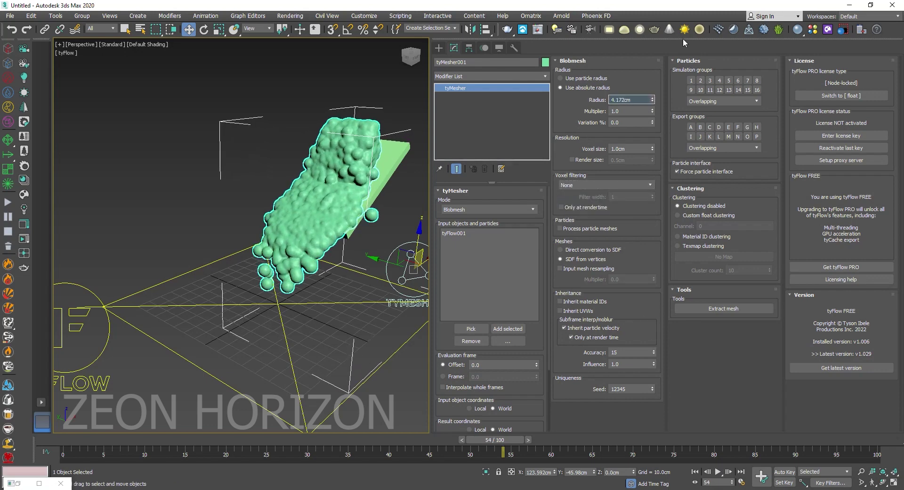
drag(652, 148, 655, 438)
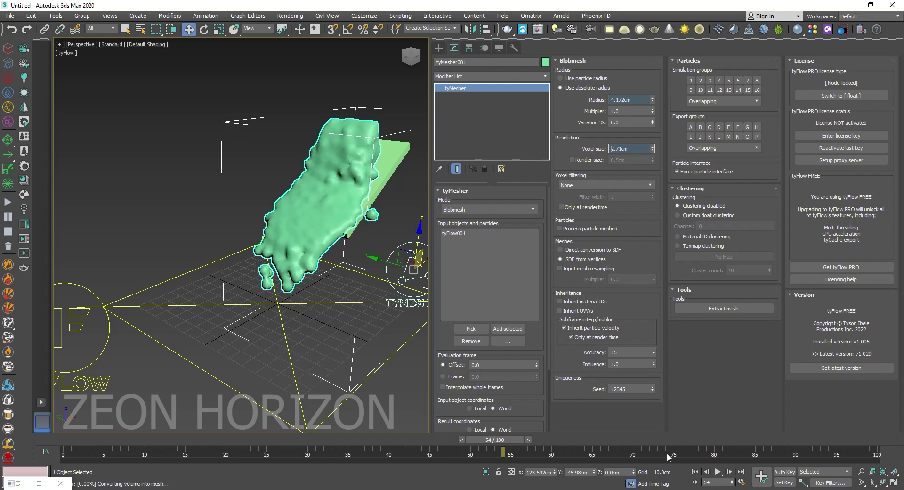
click(603, 184)
click(580, 198)
drag(203, 439, 682, 438)
- Keep Mean voxel filtering, preview the fluid mesh through frame 100 and enlarge the viewport
click(620, 186)
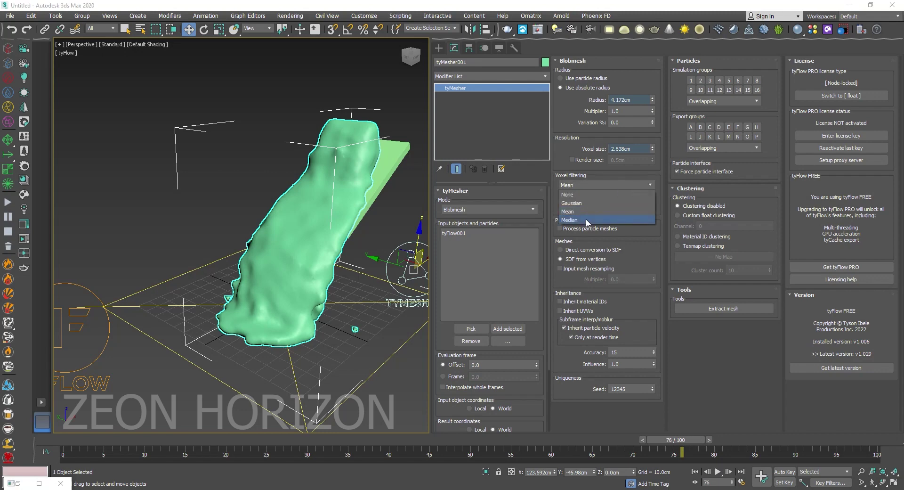
click(612, 210)
drag(125, 445, 881, 391)
drag(433, 305, 805, 288)
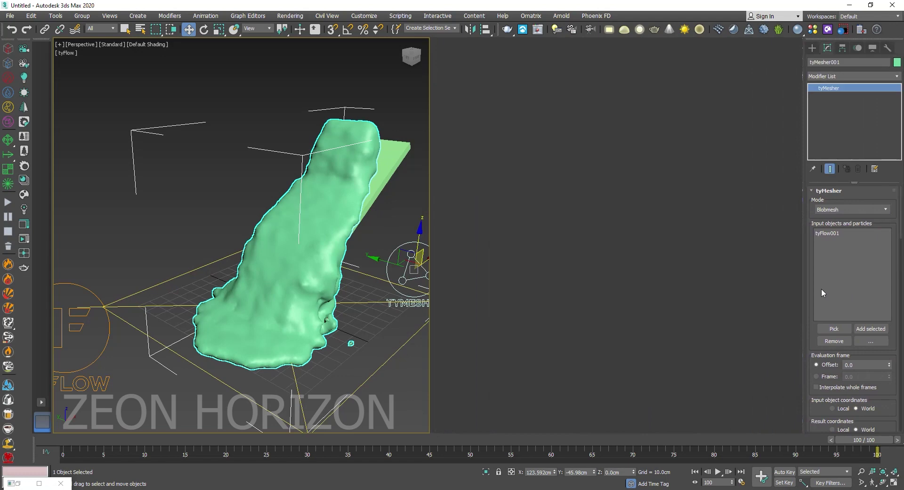
middle_drag(561, 269, 509, 244)
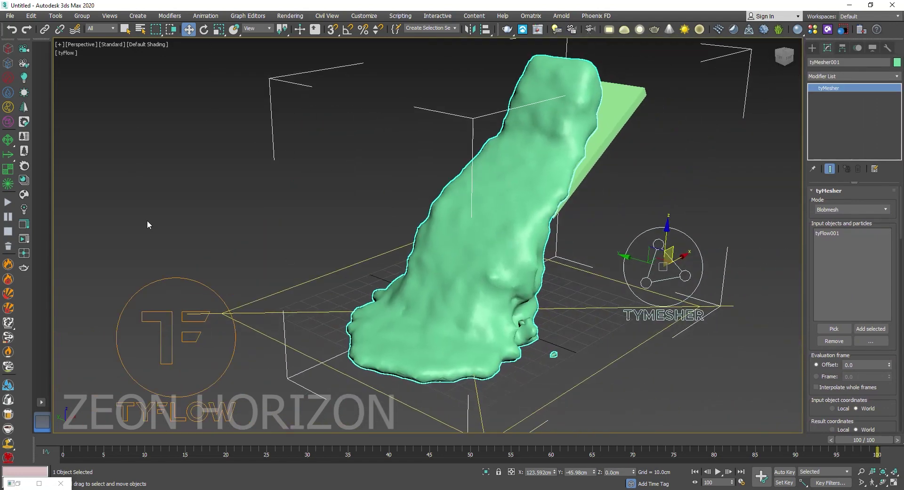
- Open the tyFlow editor, set the Birth total to 40000 particles and preview the denser mesh back to frame 0
click(176, 280)
click(854, 217)
click(842, 212)
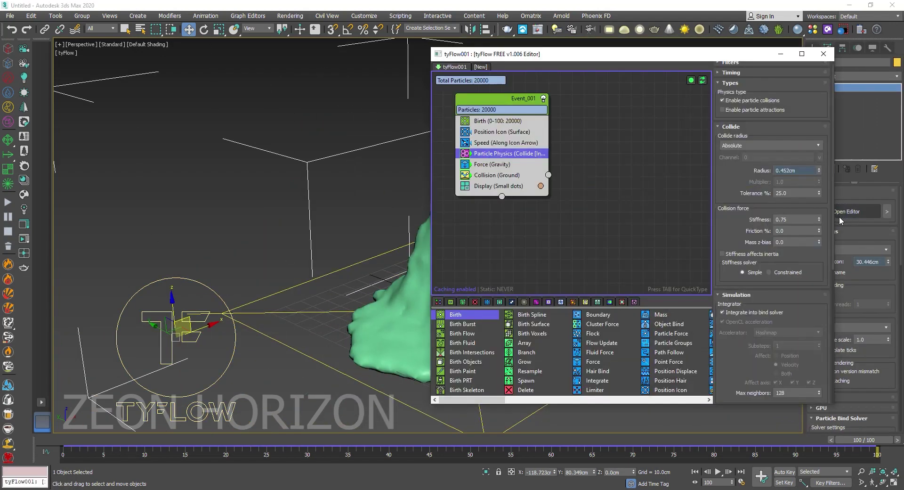
click(495, 121)
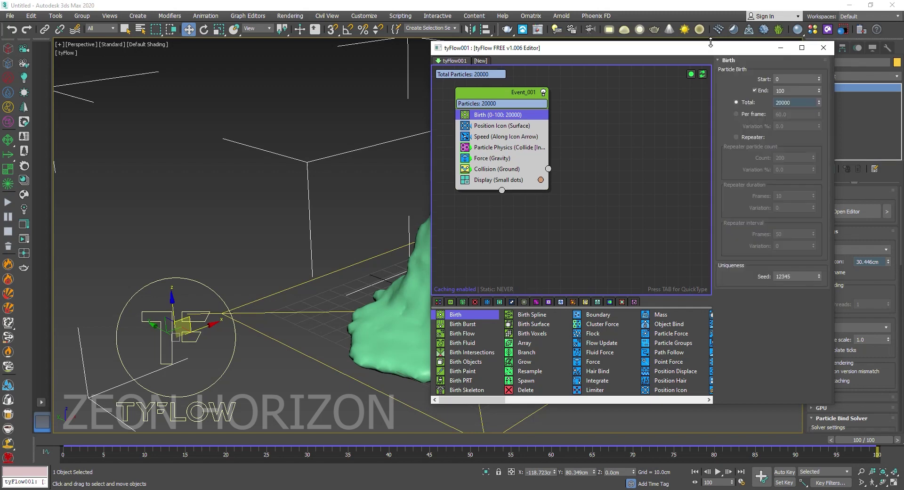
double_click(780, 101)
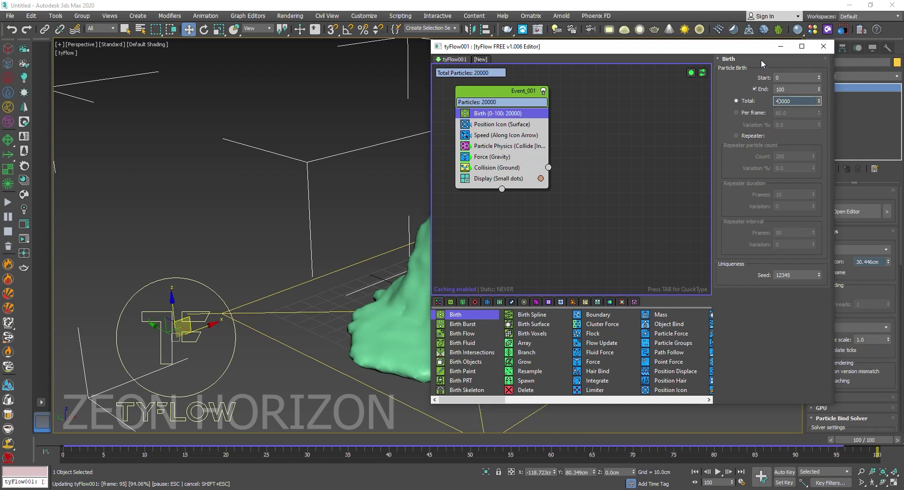
key(Return)
click(780, 46)
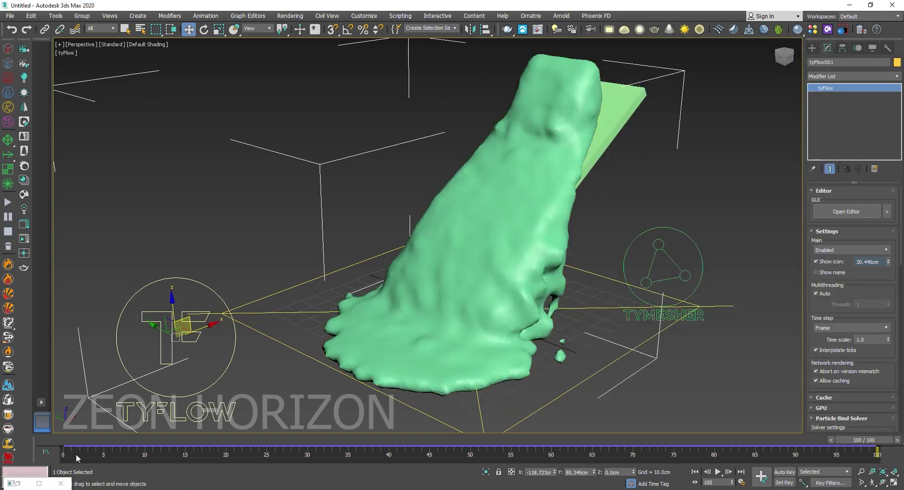
mouse_move(70, 439)
mouse_down()
mouse_move(484, 443)
mouse_move(107, 450)
mouse_move(463, 454)
mouse_move(683, 431)
mouse_move(870, 432)
mouse_move(56, 442)
mouse_up()
- Restore the tyFlow editor and set the Birth operator's total to 30000 particles
click(20, 486)
click(20, 486)
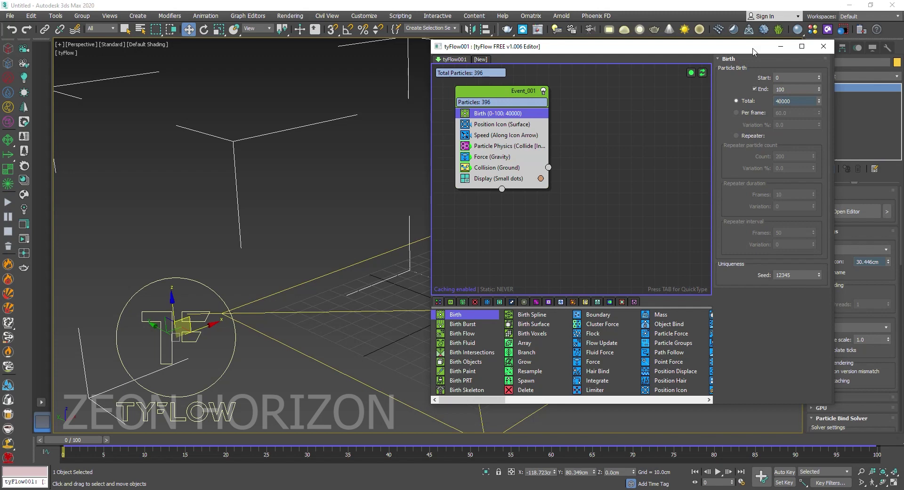
drag(753, 52, 753, 44)
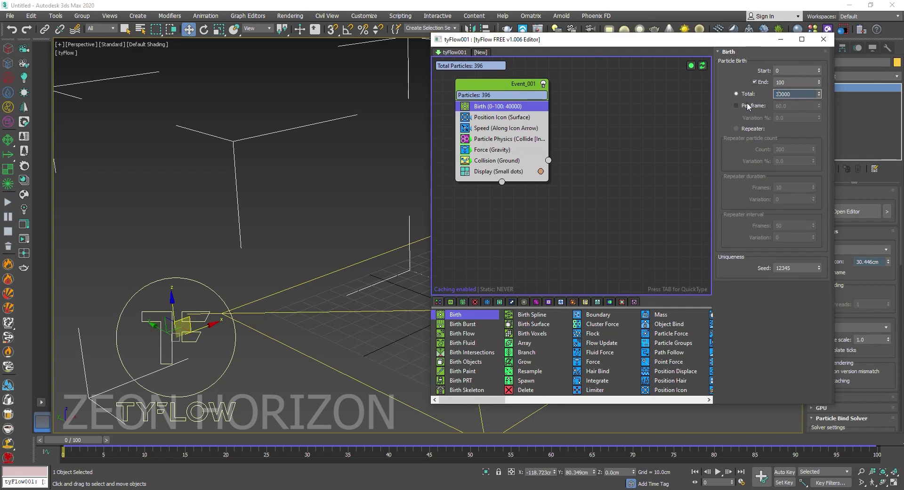
key(Return)
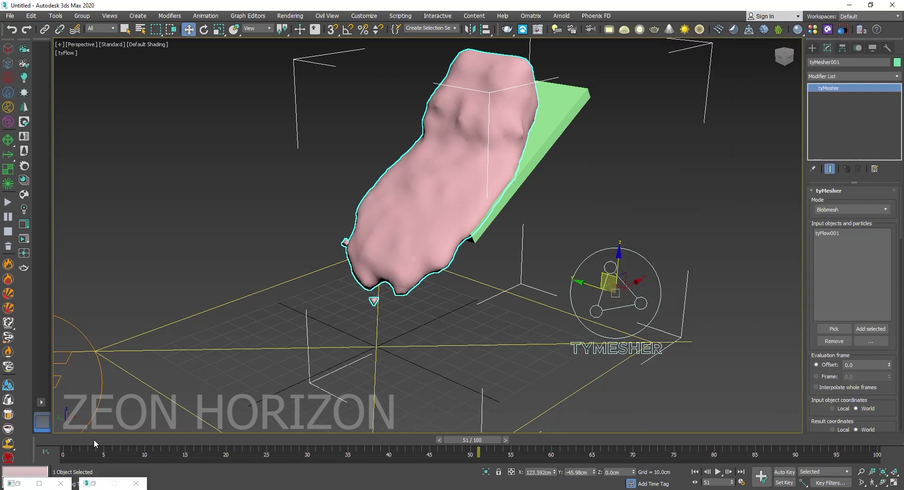
- Preview the fluid mesh along the timeline, stop at frame 15, and set the pink V-Ray material's diffuse colour to orange
drag(94, 439, 811, 421)
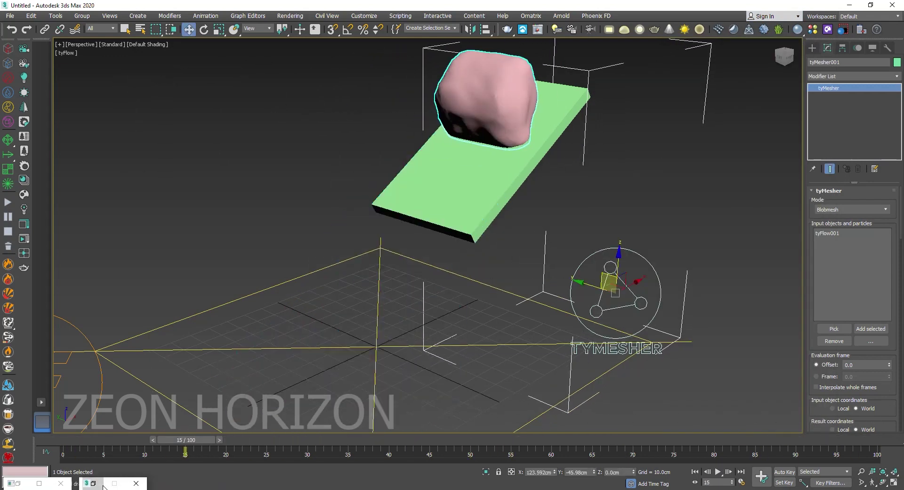
click(93, 483)
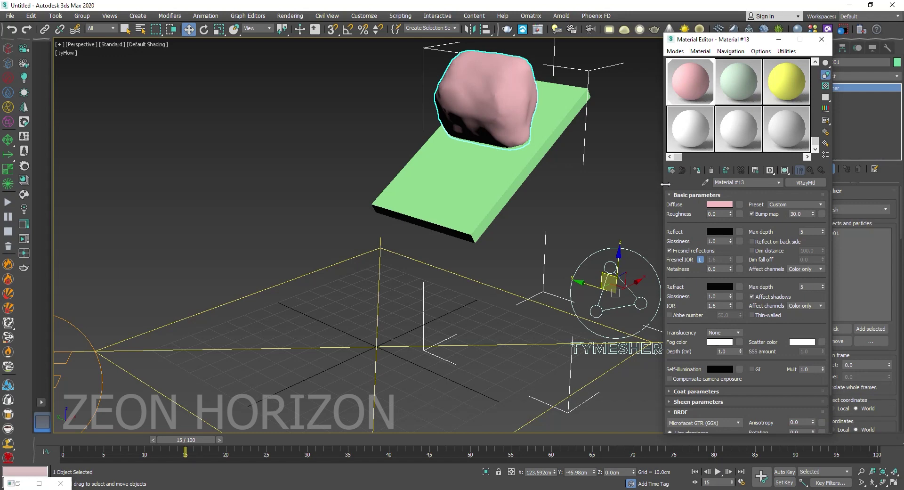
click(712, 204)
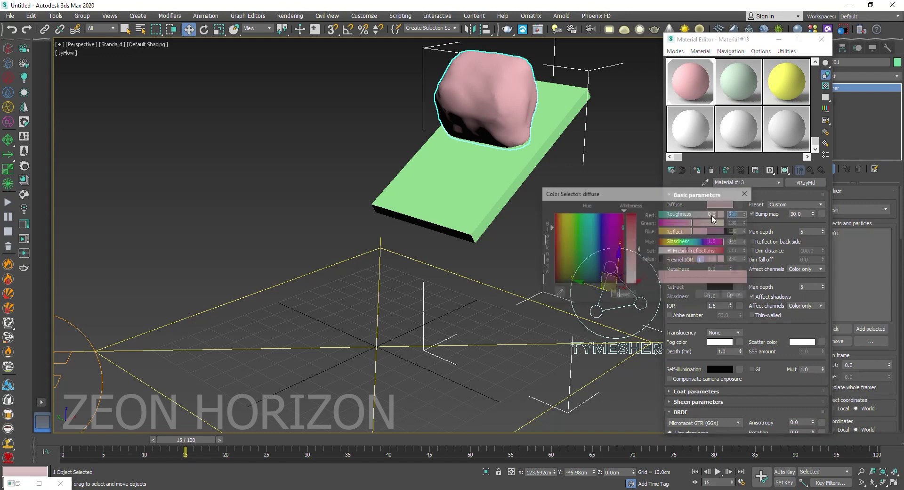
drag(588, 221, 556, 212)
drag(627, 231, 631, 213)
click(708, 295)
- Set the V-Ray material's reflection colour to white and its refraction colour to near-white
click(719, 232)
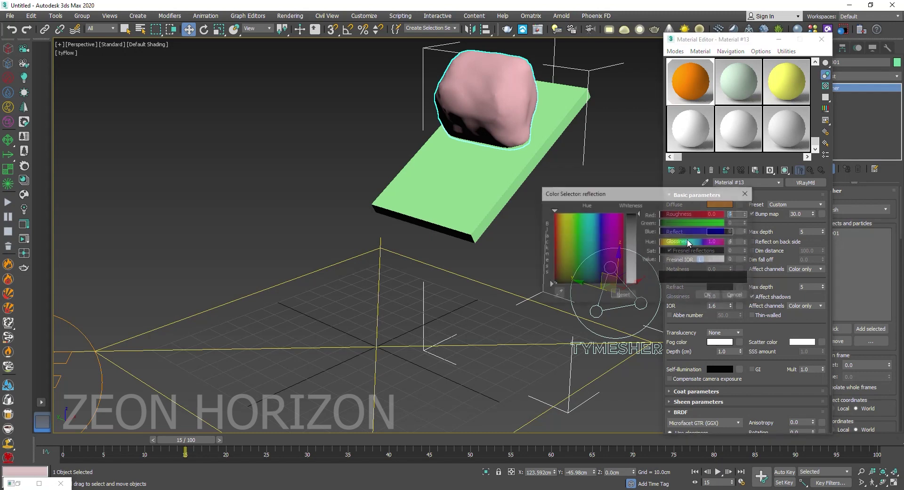
drag(631, 263, 632, 284)
click(709, 295)
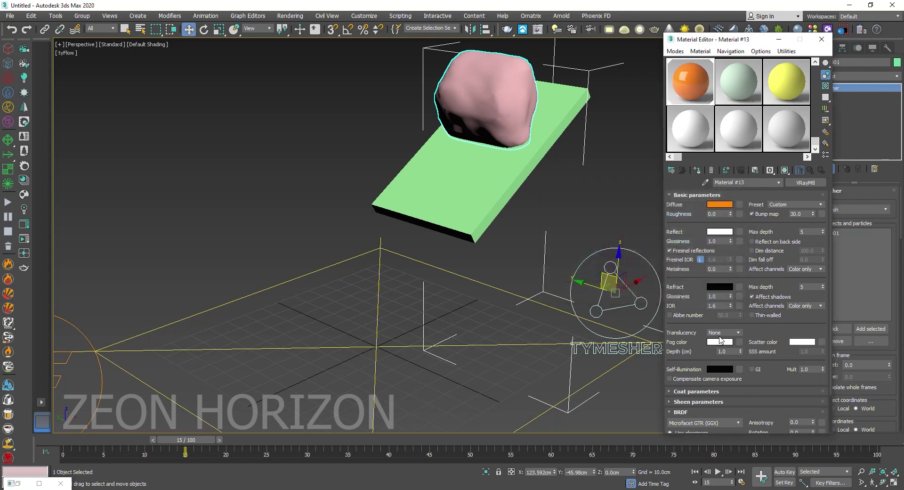
click(720, 287)
drag(634, 235, 634, 271)
click(709, 295)
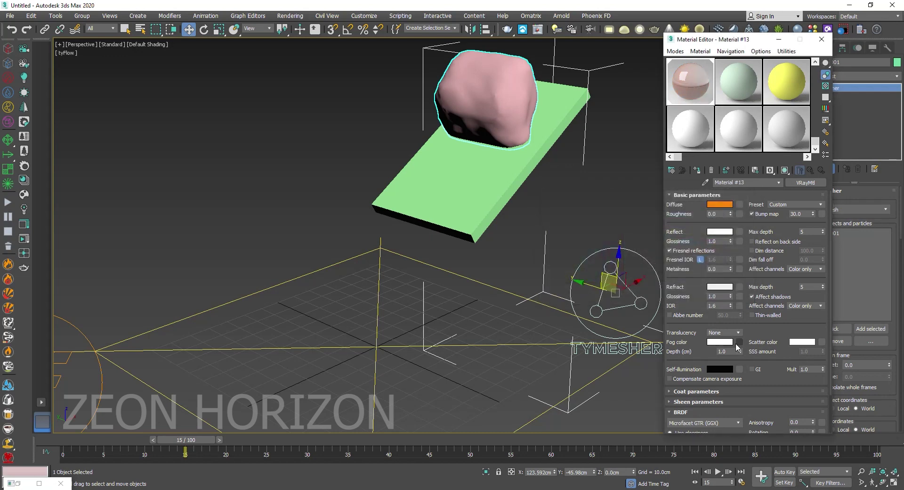
- Set the V-Ray material's refraction fog colour to light orange
click(726, 343)
drag(633, 283, 632, 247)
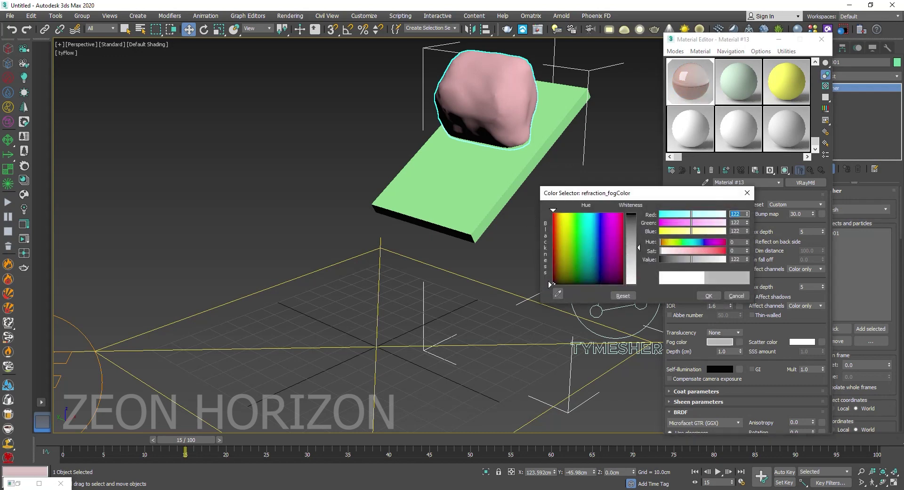
drag(586, 226, 560, 212)
drag(638, 240, 639, 227)
click(709, 295)
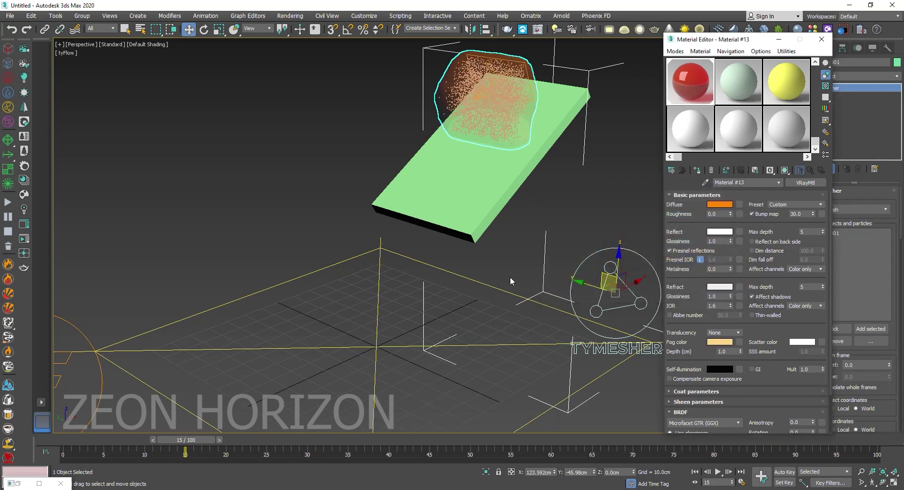
- Move to frame 68, test-render the fluid mesh with V-Ray, then stop the render and close the frame buffer
click(290, 16)
click(308, 431)
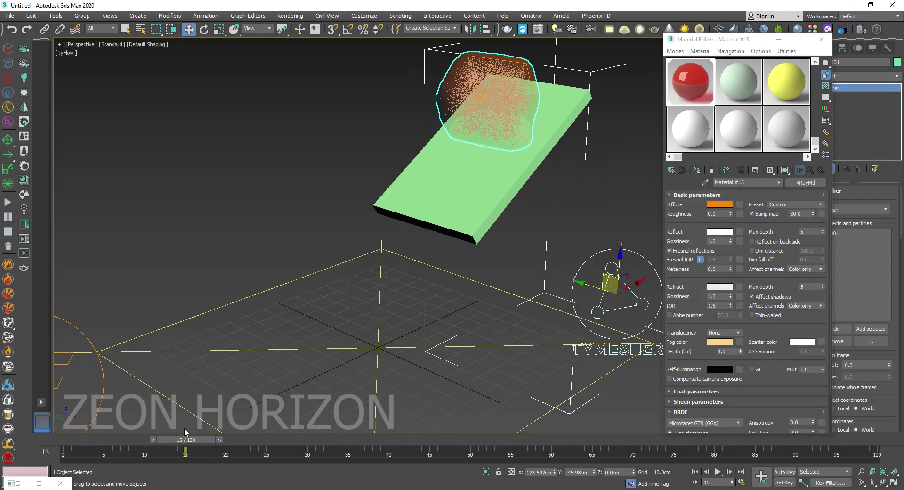
drag(210, 443, 626, 440)
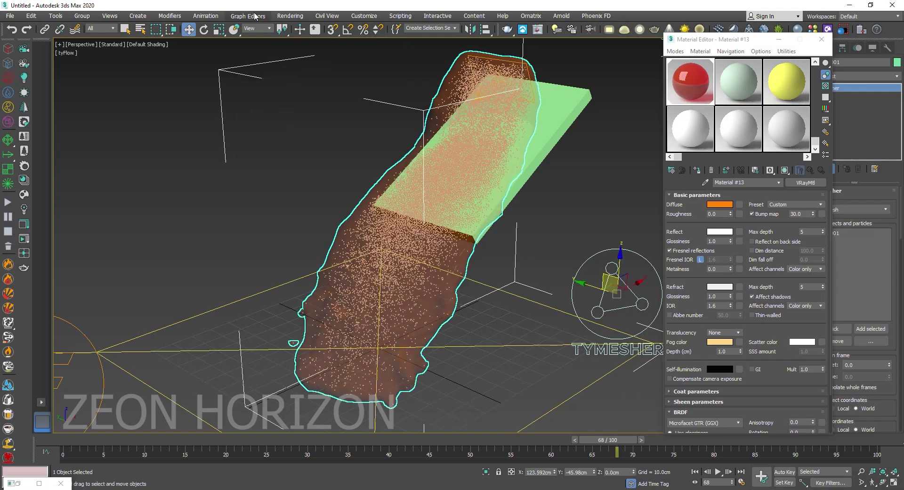
click(289, 15)
click(288, 31)
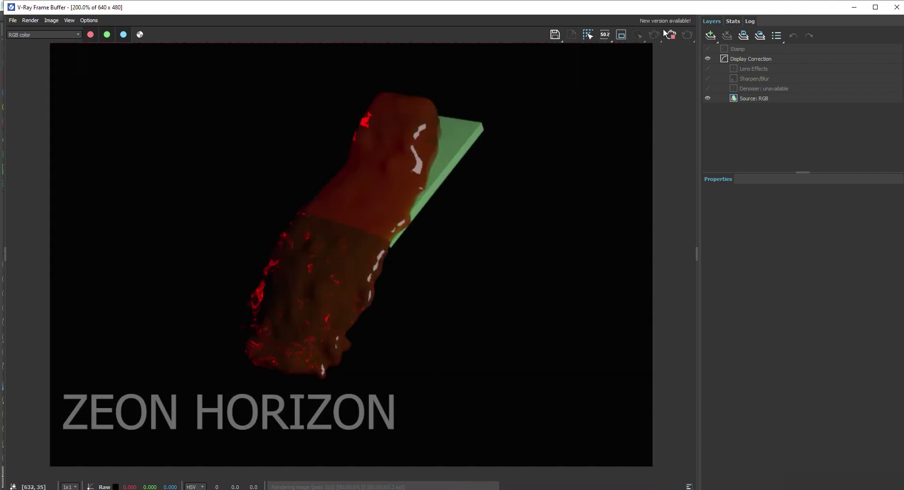
click(671, 33)
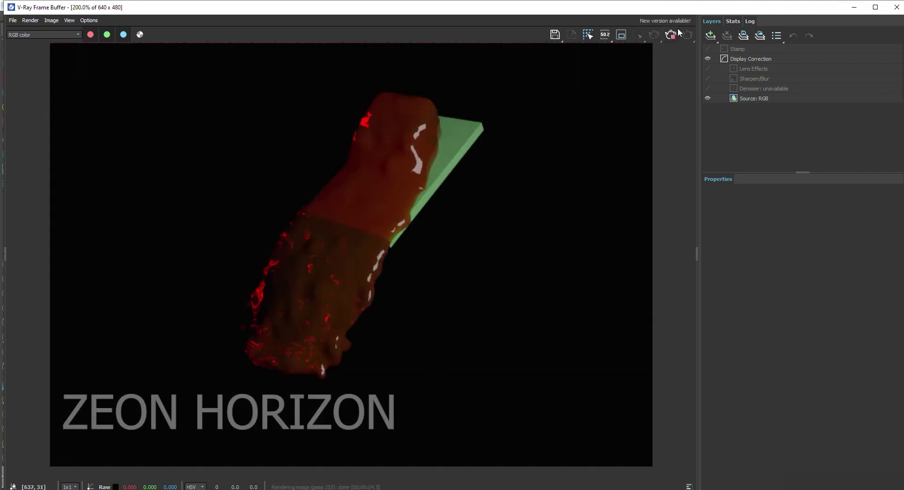
click(896, 7)
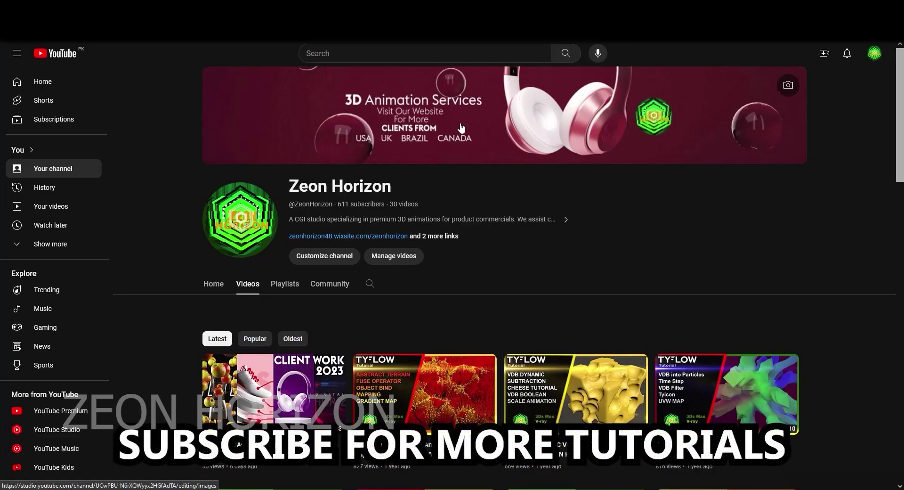
scroll(641, 177, down, 10)
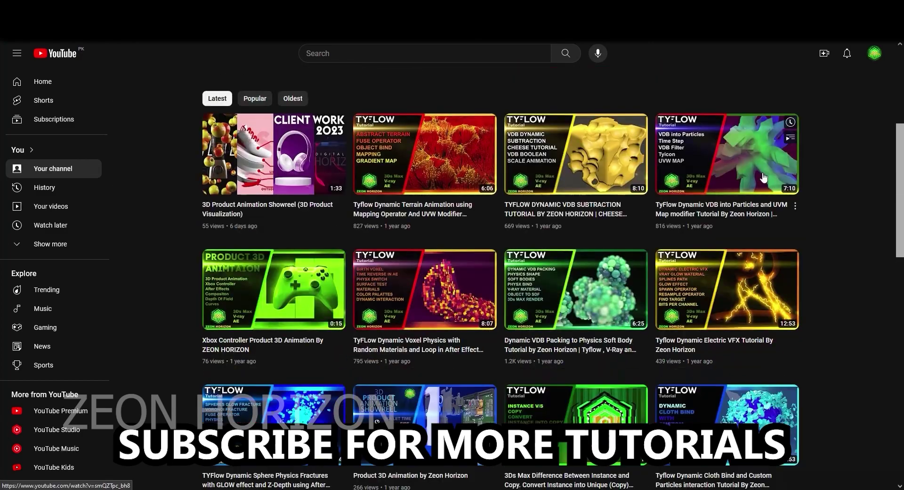
scroll(862, 210, down, 3)
scroll(861, 250, up, 10)
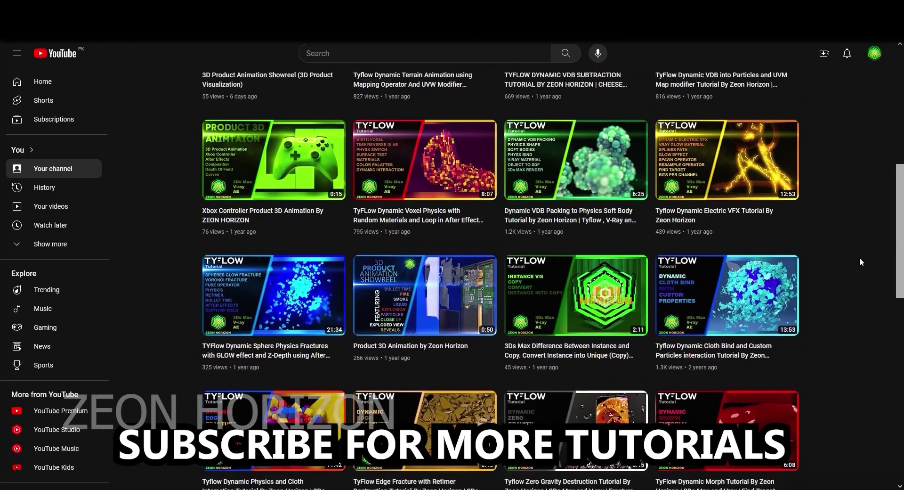
scroll(793, 247, up, 3)
scroll(834, 228, down, 10)
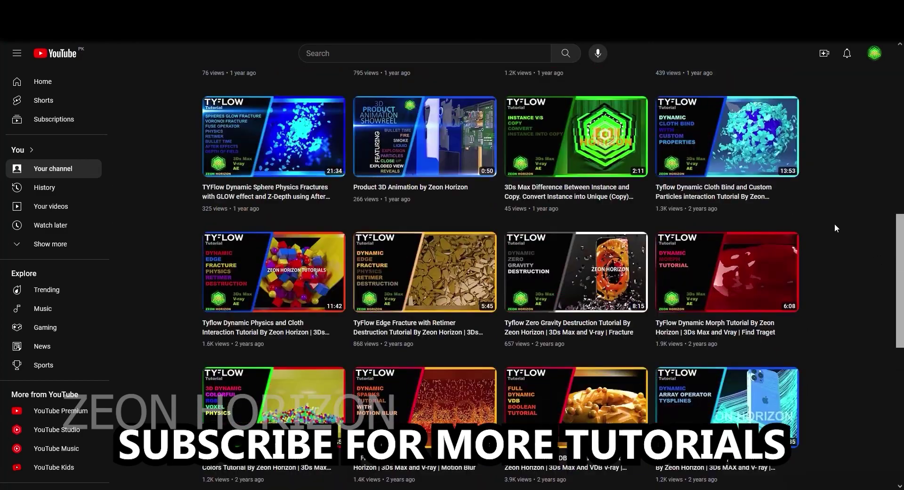
scroll(849, 234, up, 6)
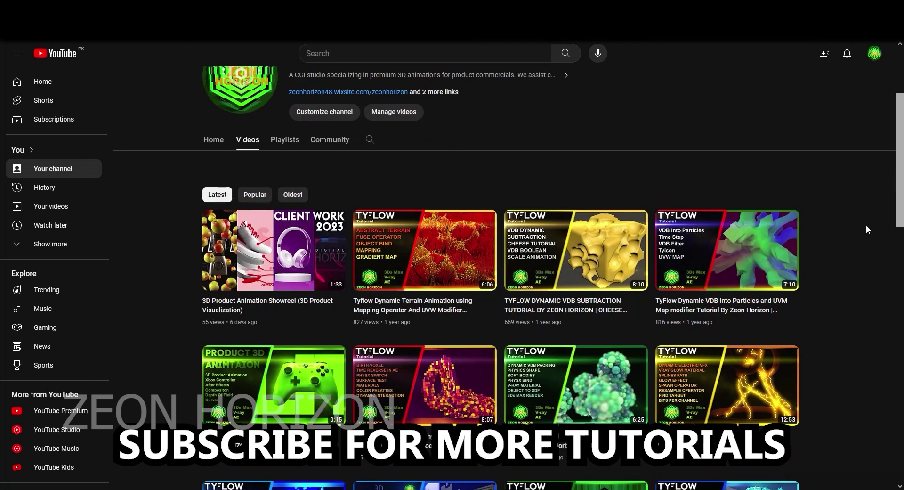
scroll(866, 225, up, 3)
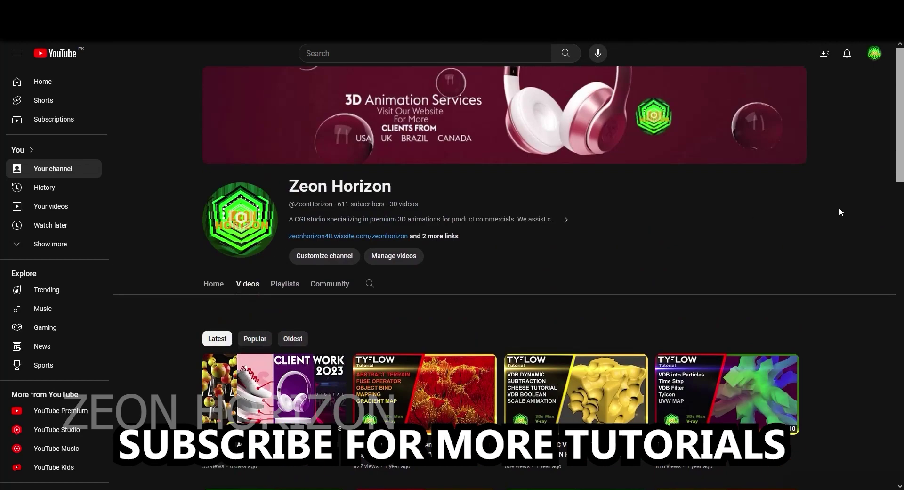